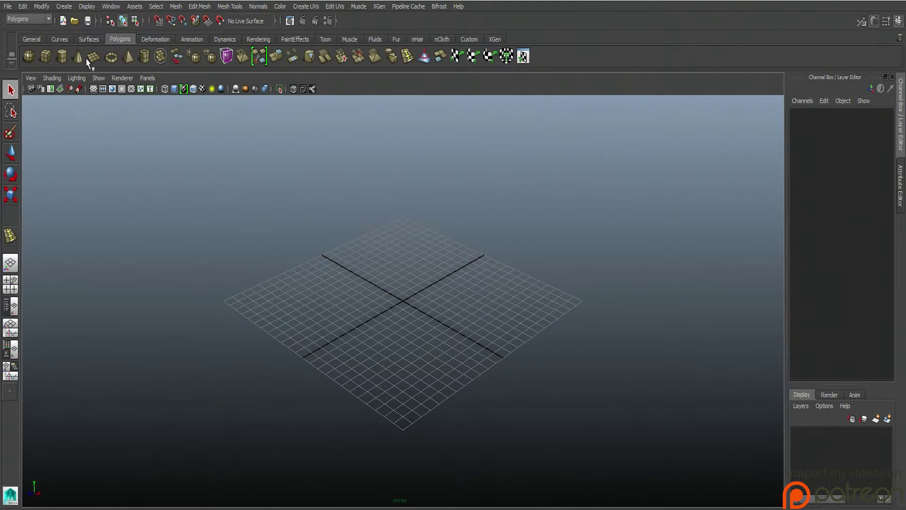
Step: Add a shortcut for the Insert Edge Loop Tool to the Polygons shelf
click(34, 20)
click(32, 23)
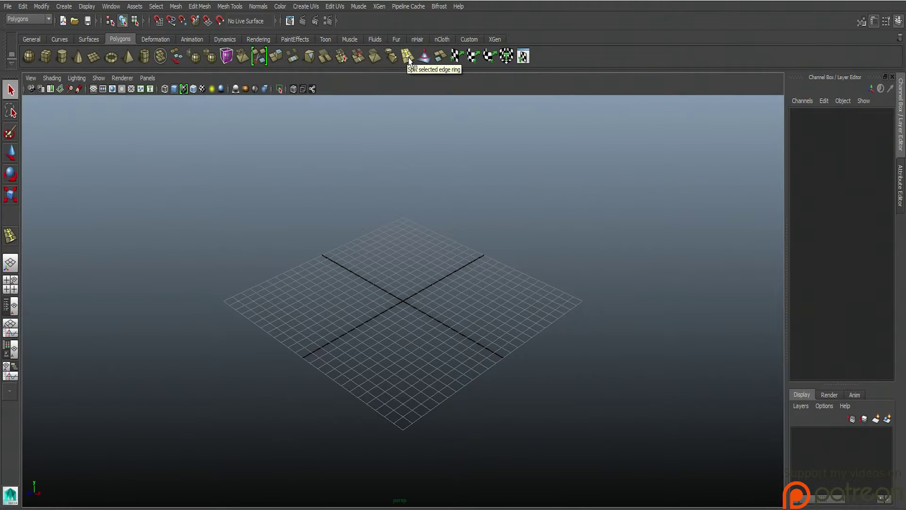
click(209, 8)
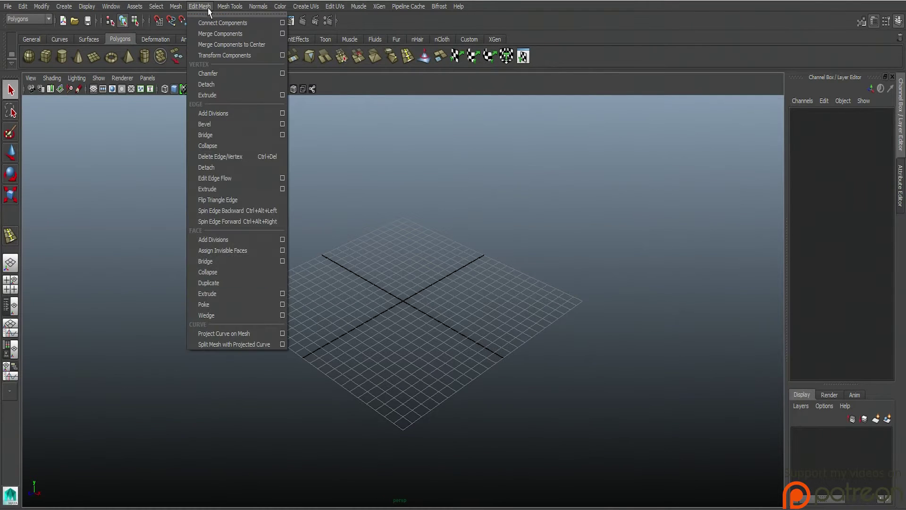
mouse_move(221, 8)
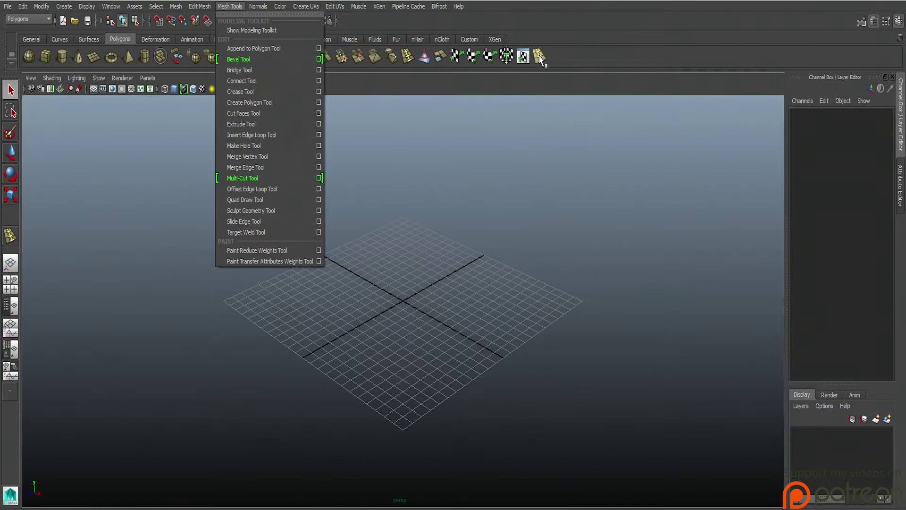
mouse_move(366, 2)
Step: Delete the duplicate Insert Edge Loop Tool shortcut from the end of the Polygons shelf
click(621, 61)
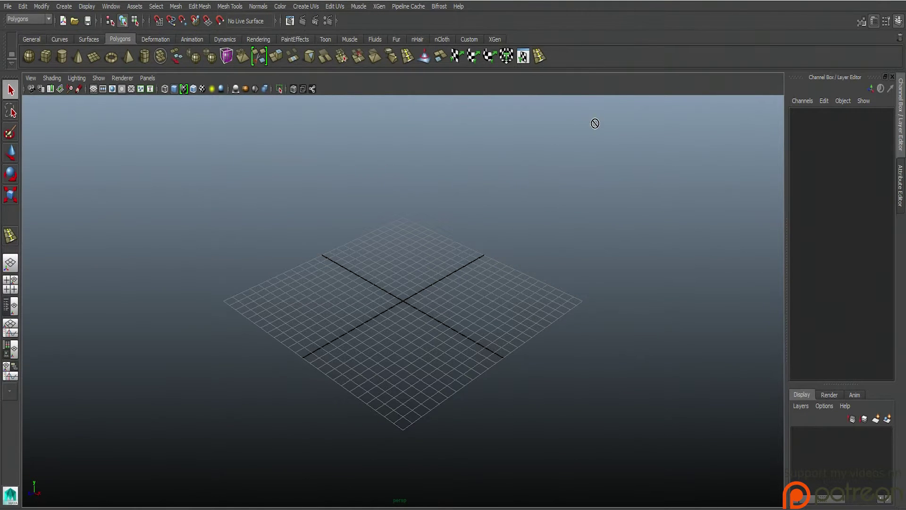
middle_drag(595, 124, 547, 68)
right_click(544, 62)
click(560, 99)
Step: Create a polygon plane snapped to the grid origin
click(94, 56)
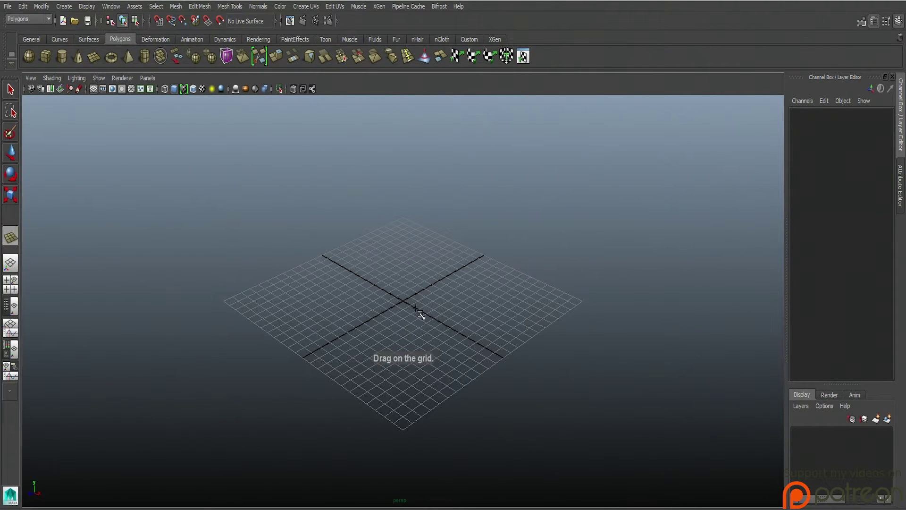
key(x)
click(409, 306)
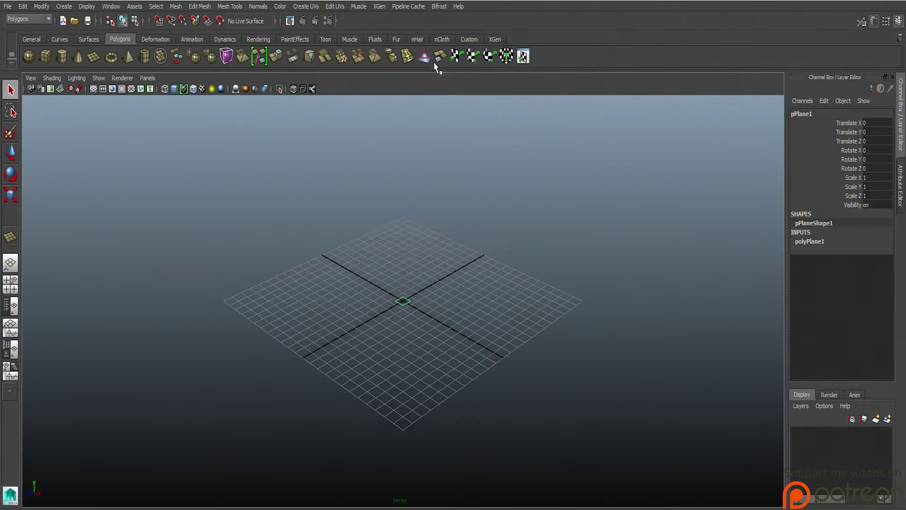
Step: Move the shelf's edge ring splitting tool to just after the Reduce tool
middle_drag(407, 55, 244, 68)
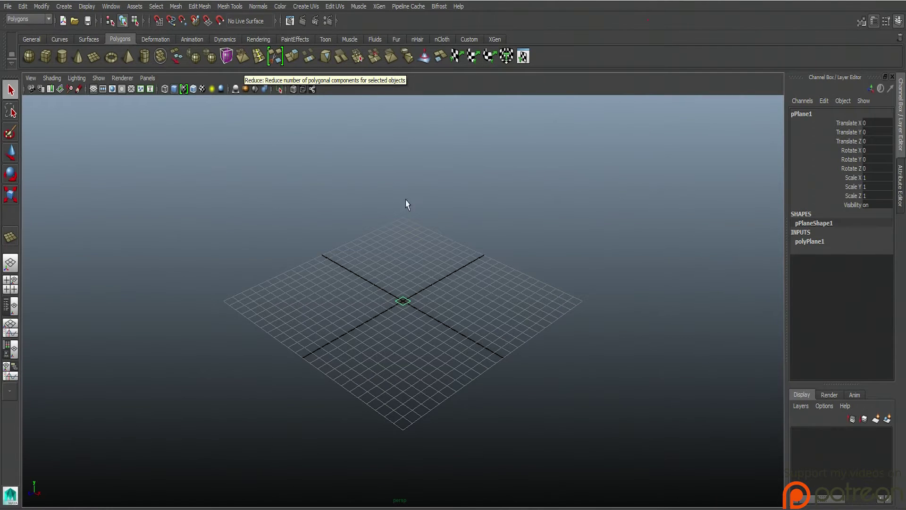
Step: Delete the polygon plane at the grid origin
scroll(449, 233, up, 10)
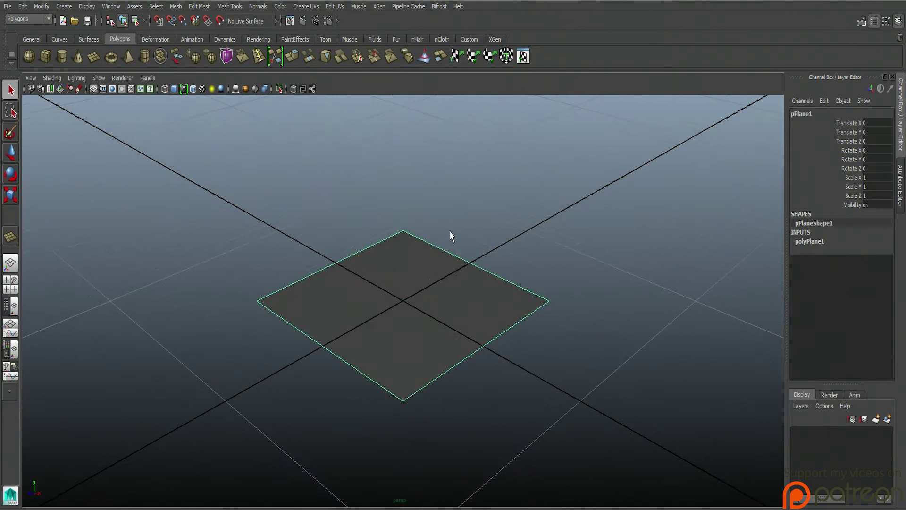
key(e)
key(r)
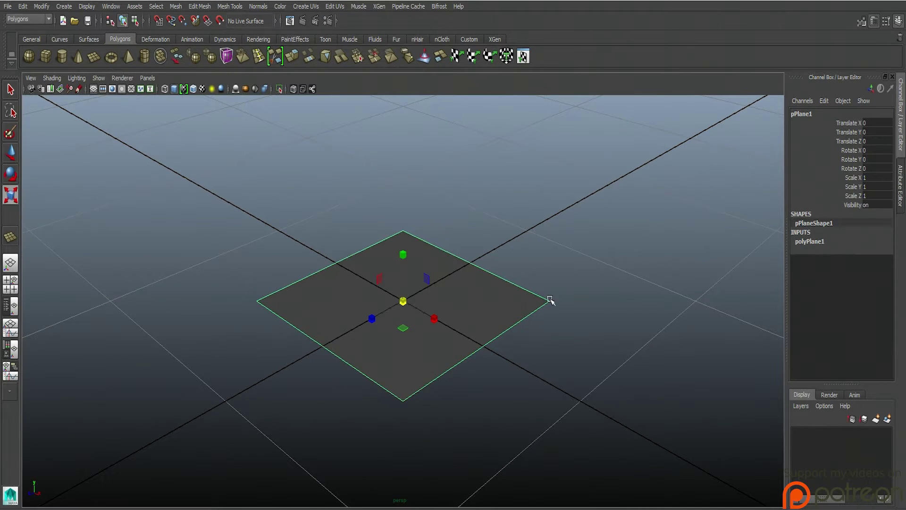
key(Delete)
Step: Create a new polygon plane centred on the grid origin using grid snapping
click(93, 56)
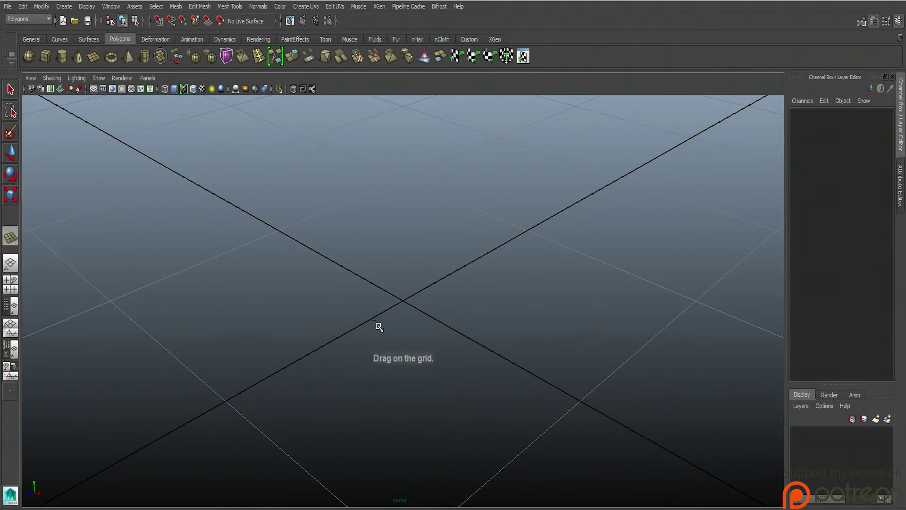
key(x)
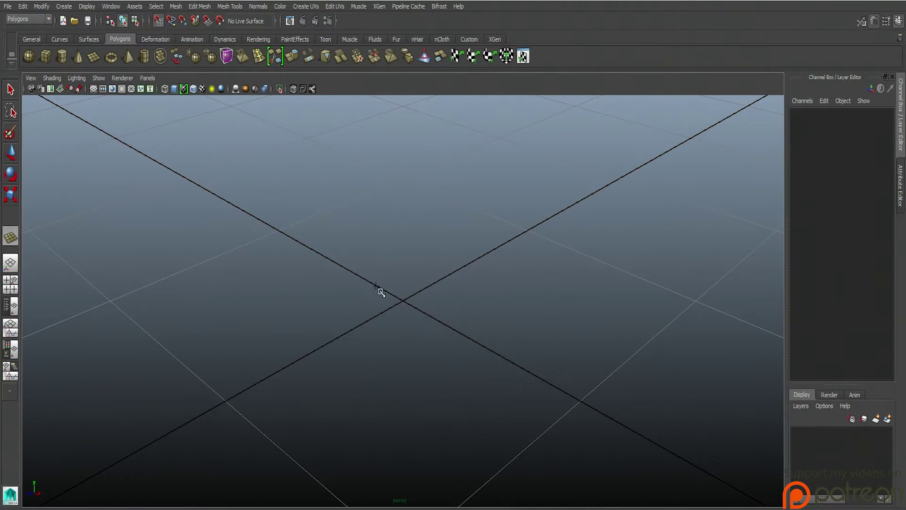
drag(409, 306, 407, 268)
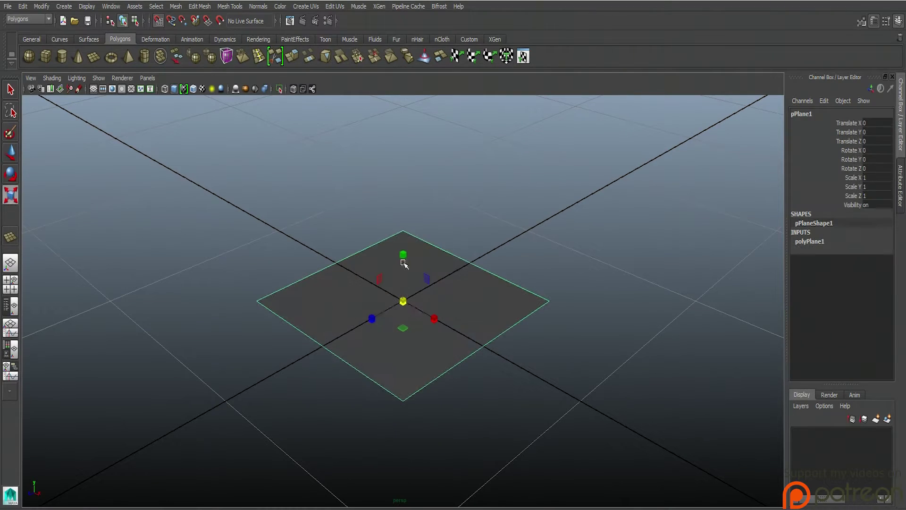
Step: Scale the plane uniformly on all axes to about 17.8
scroll(485, 358, down, 4)
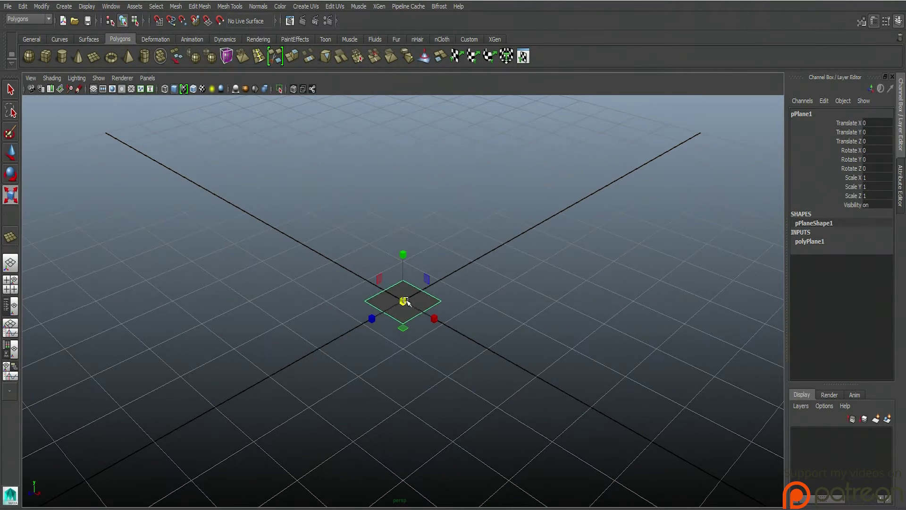
drag(404, 302, 695, 160)
scroll(668, 167, down, 5)
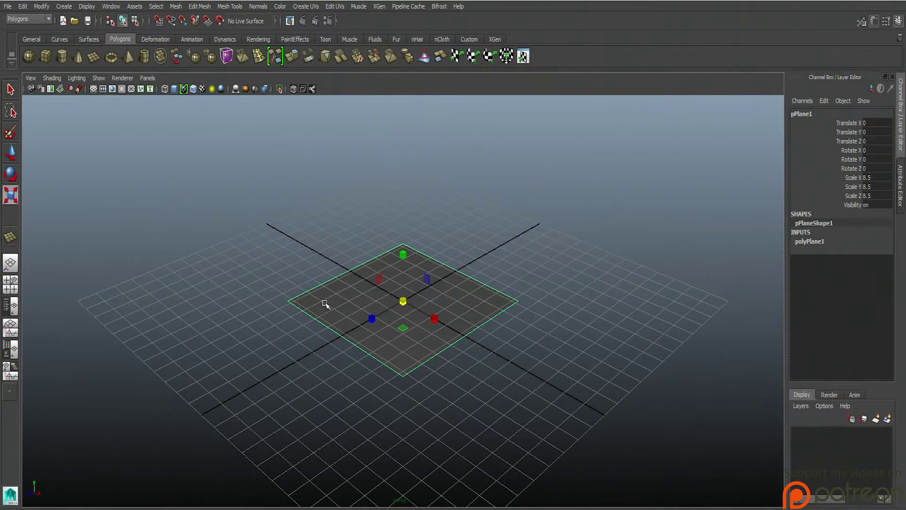
drag(402, 301, 638, 264)
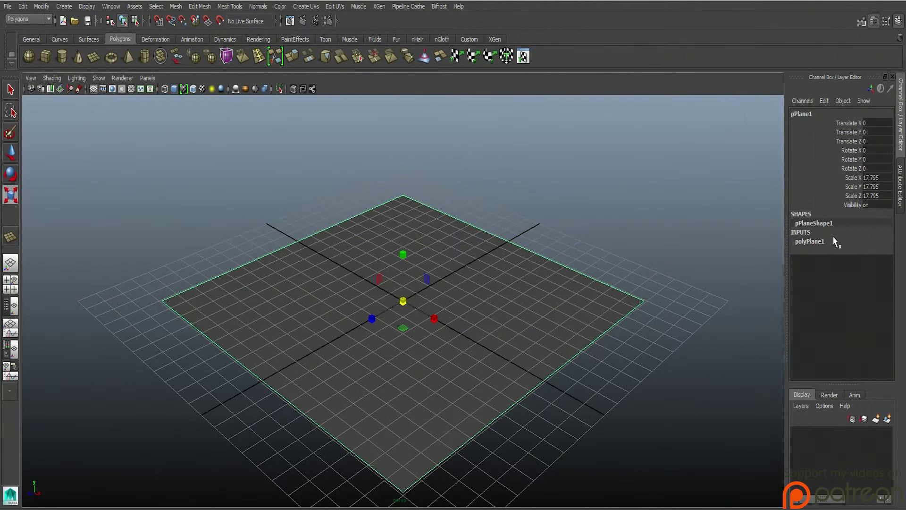
Step: Set the plane's subdivisions width and height to 2 each
click(820, 243)
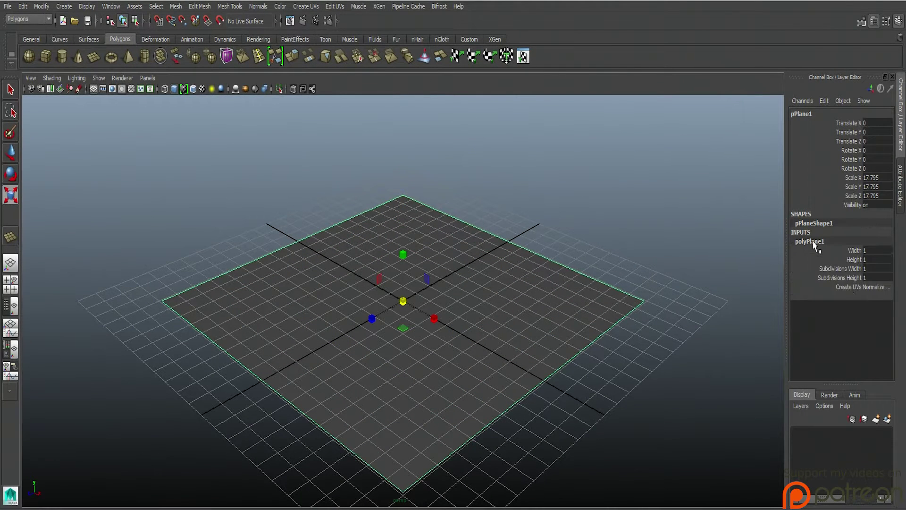
click(876, 269)
click(876, 277)
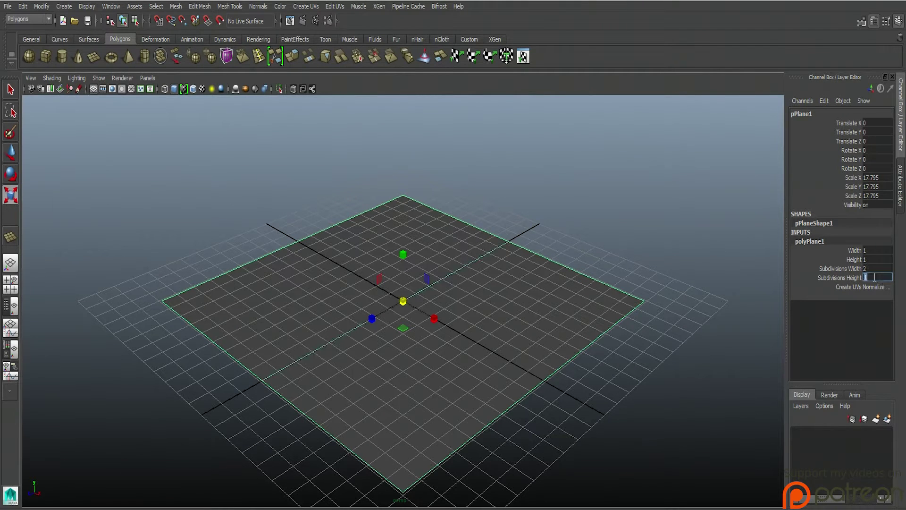
key(Return)
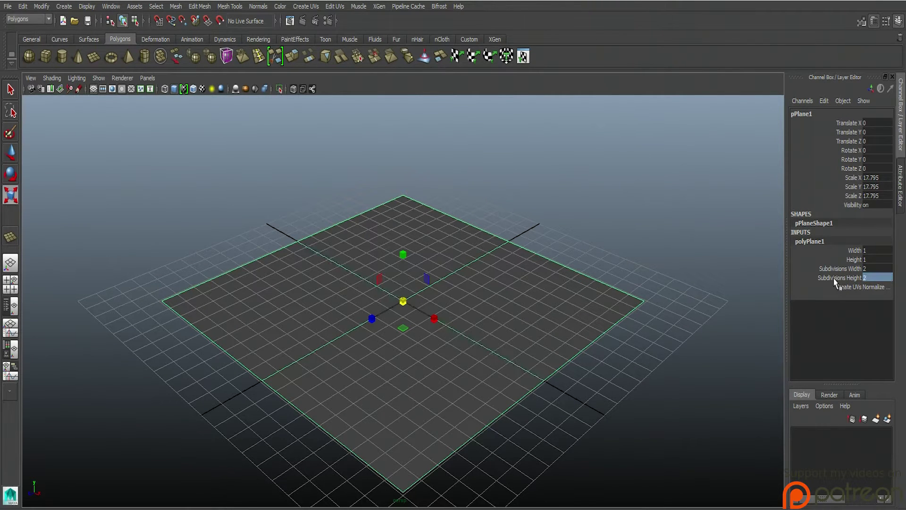
Step: Set the plane's subdivisions width and subdivisions height to 10 each
click(872, 269)
text(1)
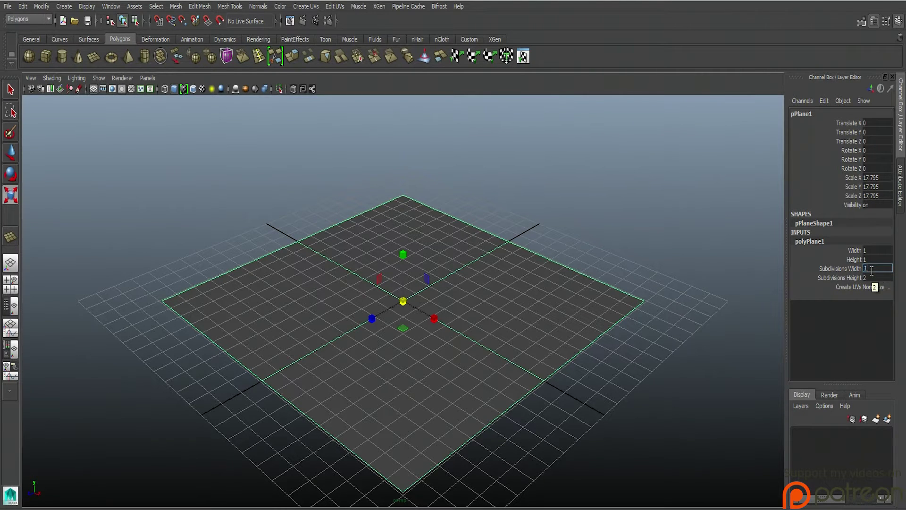
text(0)
key(Return)
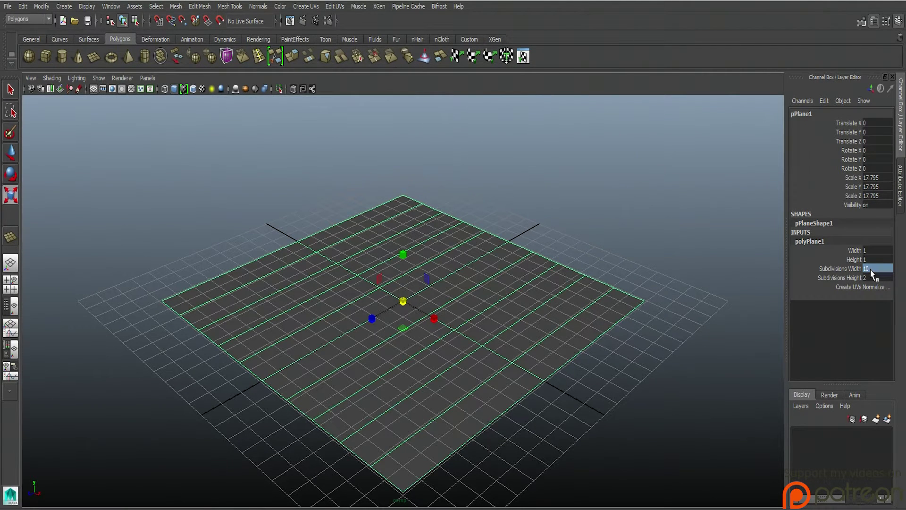
click(872, 278)
text(1)
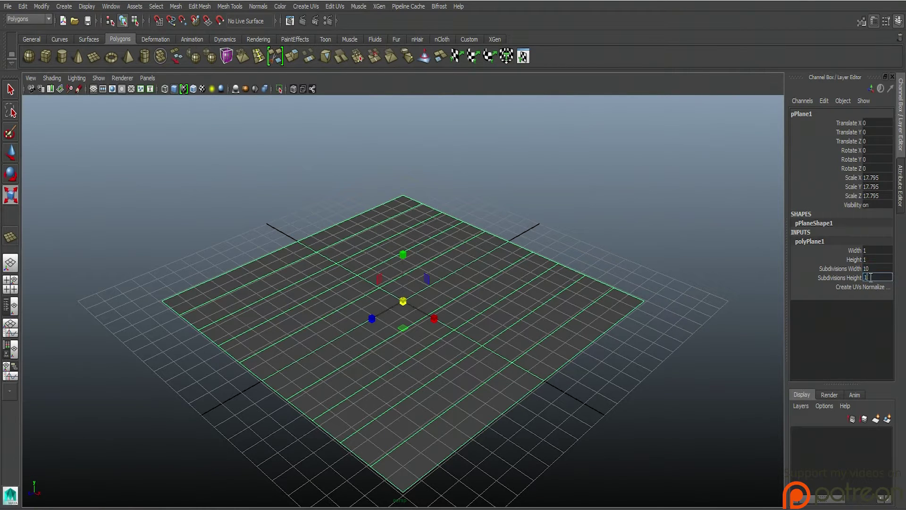
text(0)
key(Return)
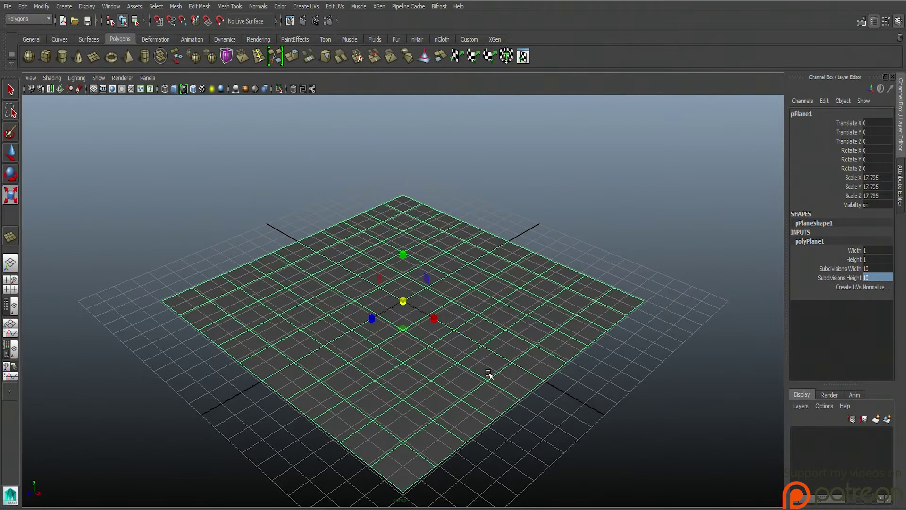
Step: Hide the grid in the perspective view, keeping the plane selected
click(147, 79)
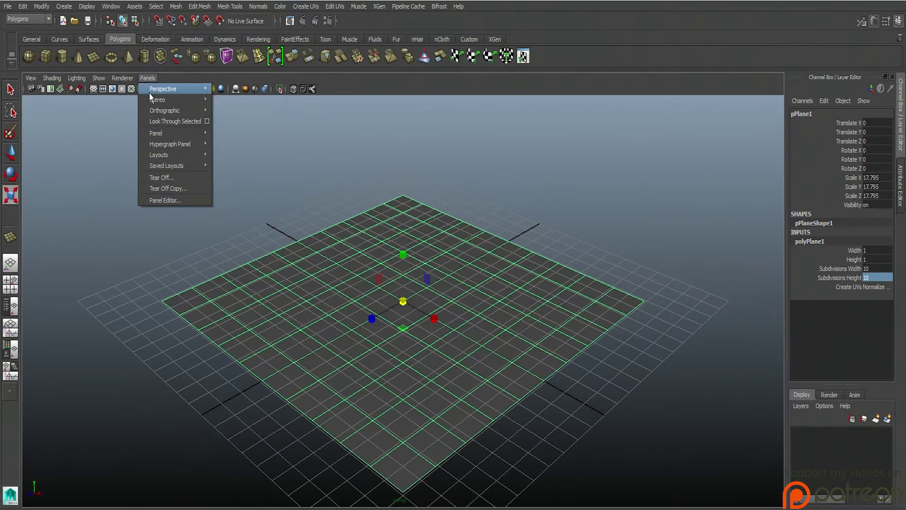
mouse_move(99, 78)
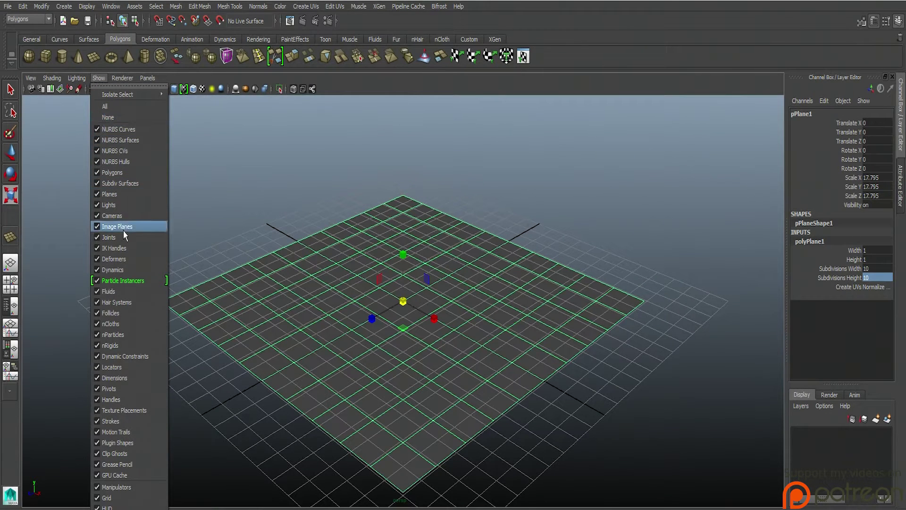
click(112, 500)
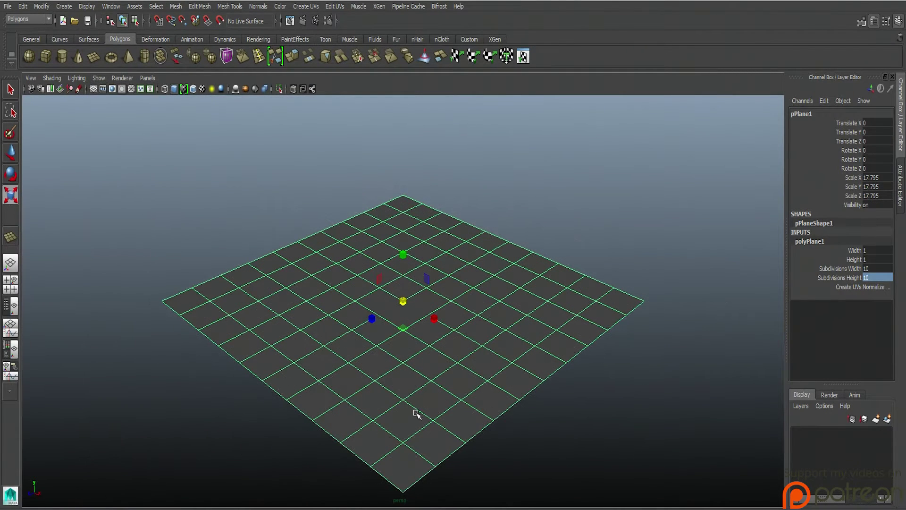
click(97, 80)
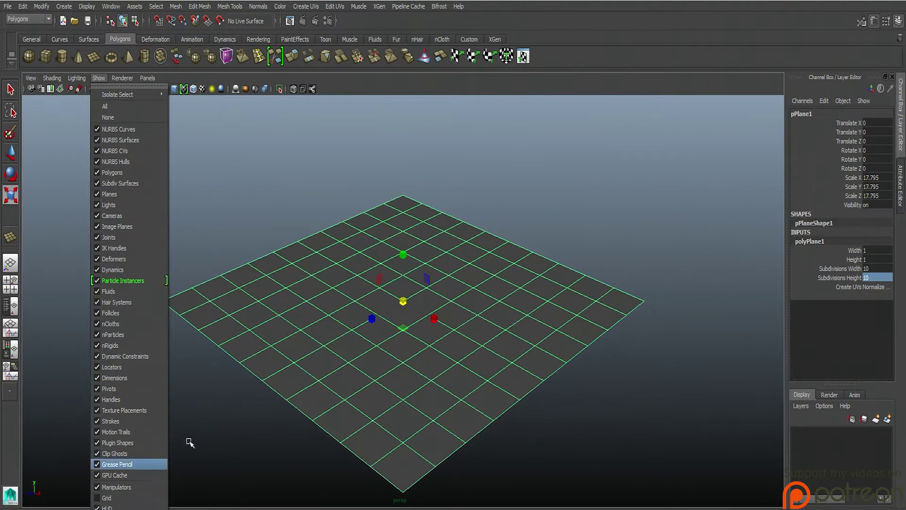
click(590, 216)
click(521, 298)
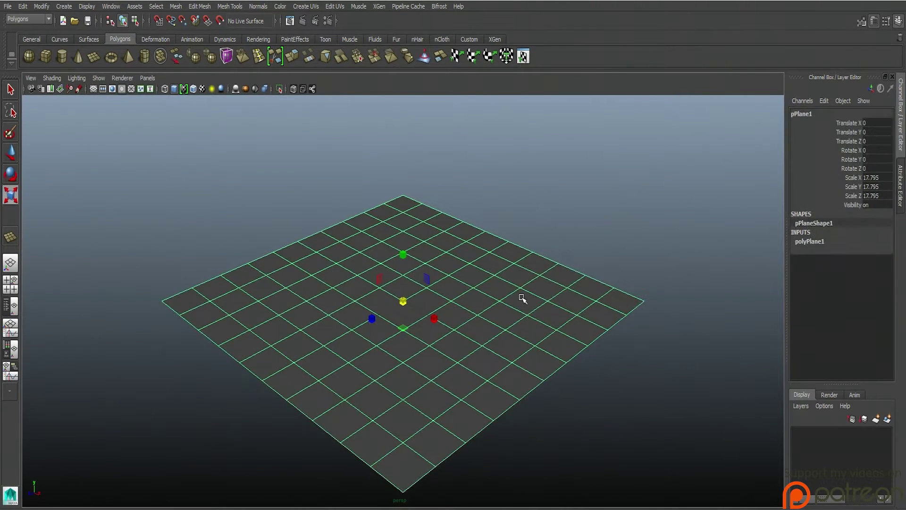
Step: Switch the plane to vertex component mode
alt+drag(587, 356, 504, 373)
key(q)
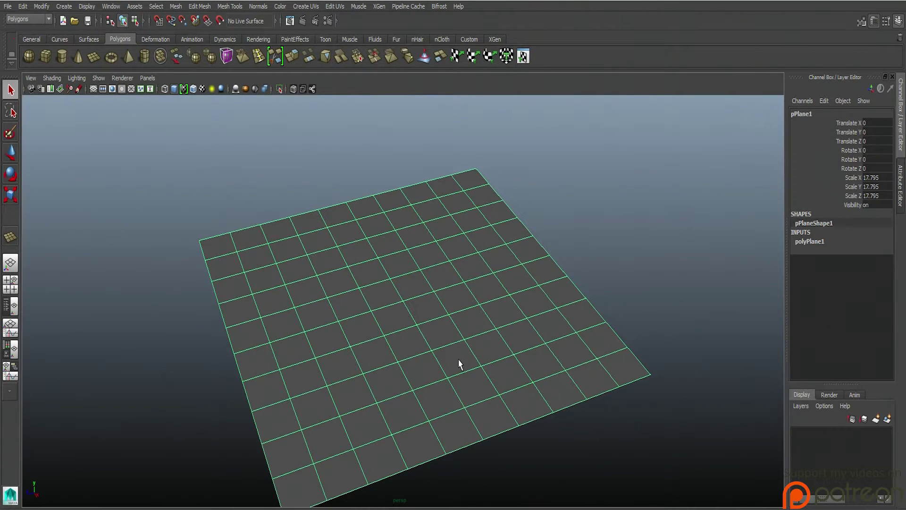
right_drag(460, 365, 414, 336)
alt+drag(404, 352, 403, 375)
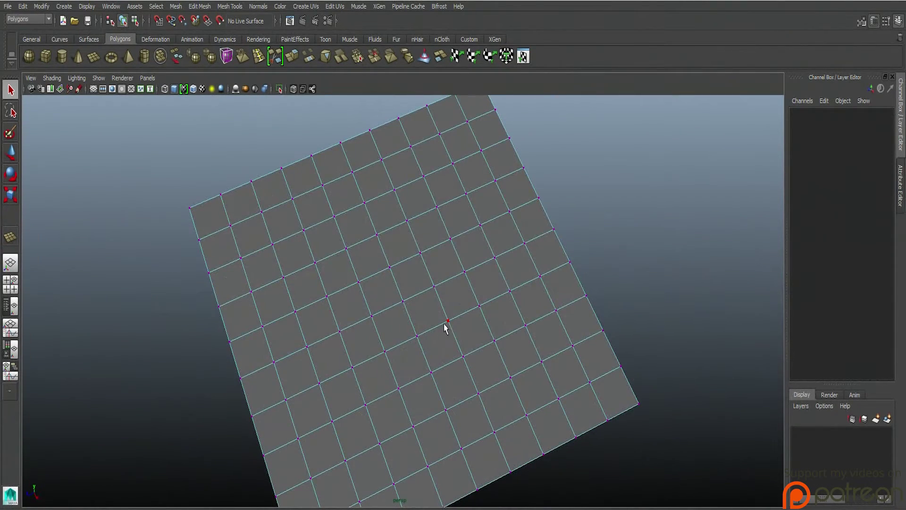
right_drag(438, 326, 398, 326)
Step: Try raising a single vertex near the middle of the plane, and undo the move and selection
click(448, 320)
key(w)
drag(442, 312, 447, 255)
key(ctrl+z)
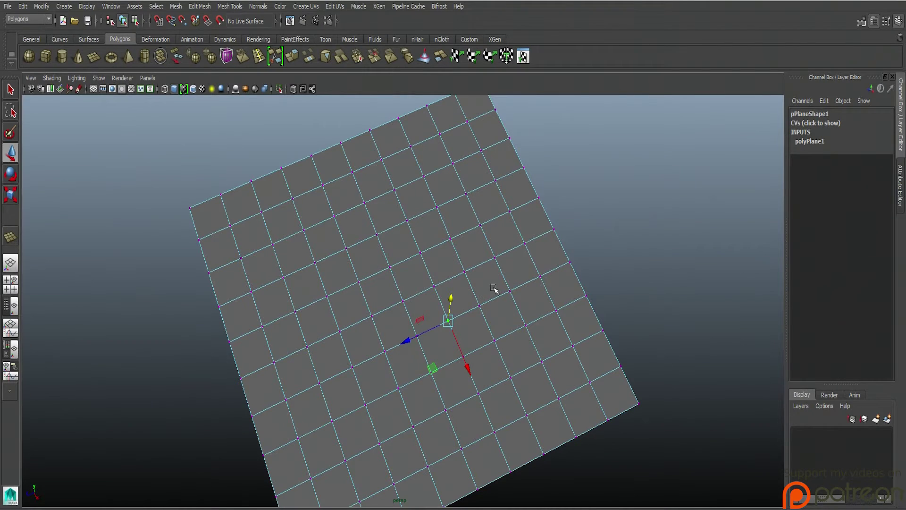
key(ctrl+z)
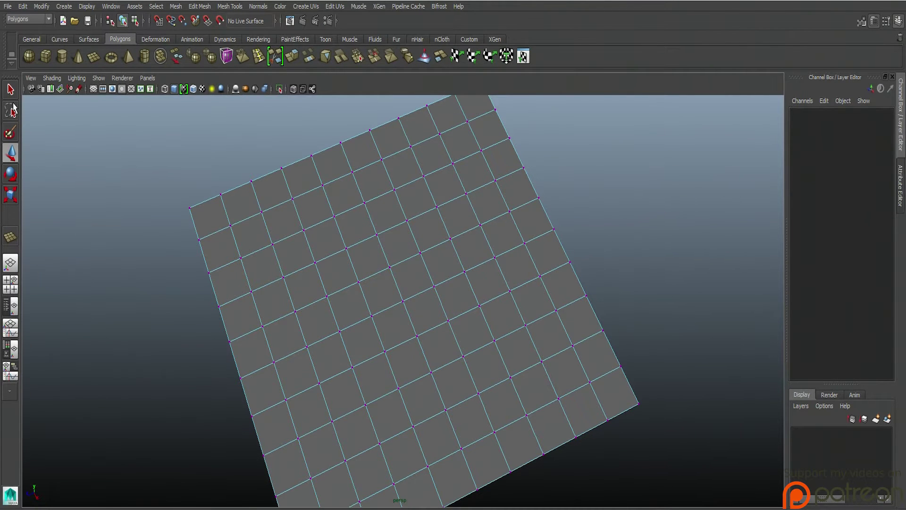
Step: Try pulling another interior vertex of the plane upward, inspect it from the side, and undo the move and selection
click(388, 269)
drag(389, 246, 390, 176)
alt+drag(494, 245, 546, 217)
key(ctrl+z)
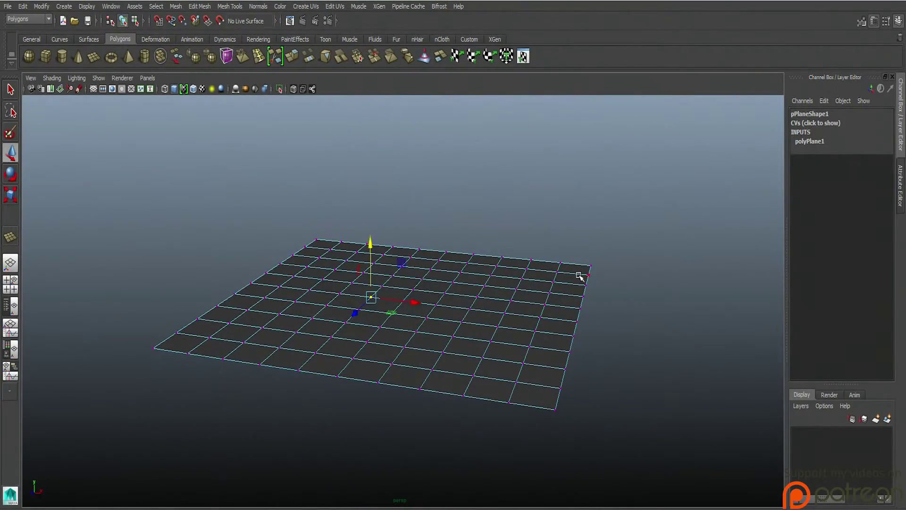
key(ctrl+z)
Step: Return the plane to object mode and set its polyPlane1 Subdivisions Width and Subdivisions Height to 20
right_drag(532, 335, 573, 313)
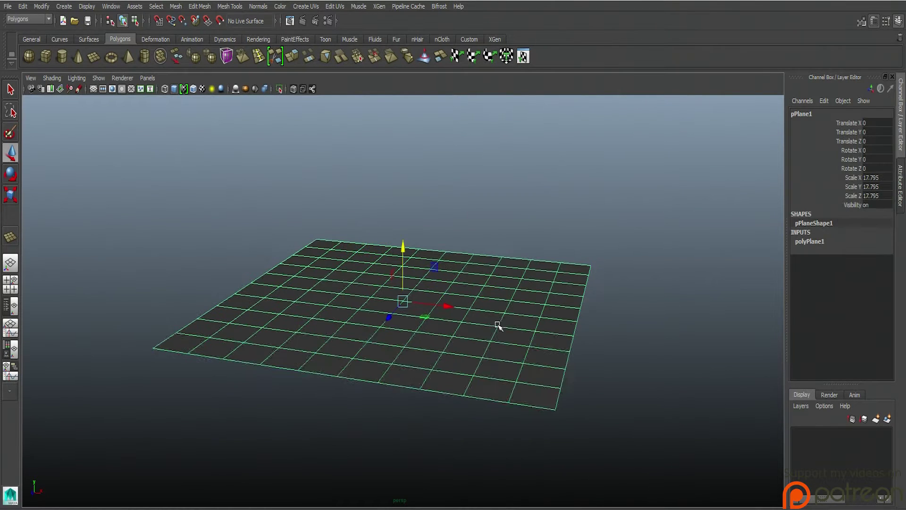
click(810, 242)
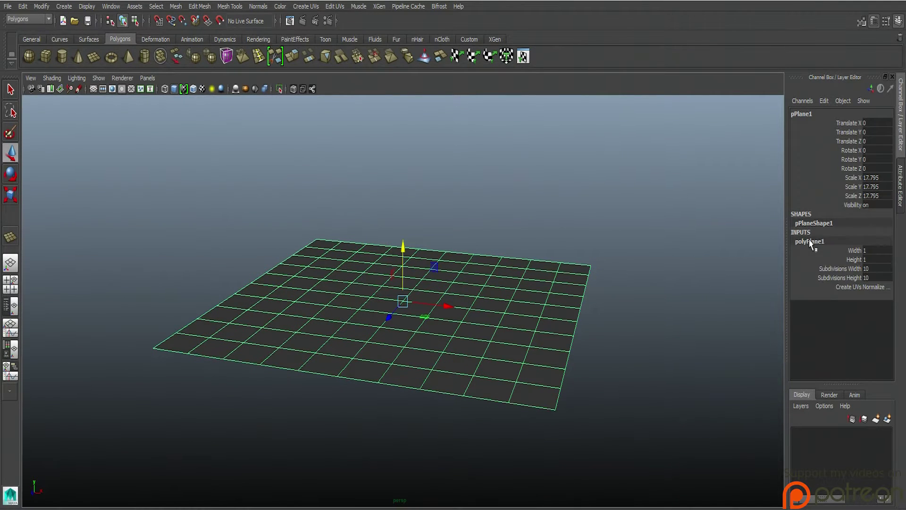
double_click(874, 269)
text(20)
key(Tab)
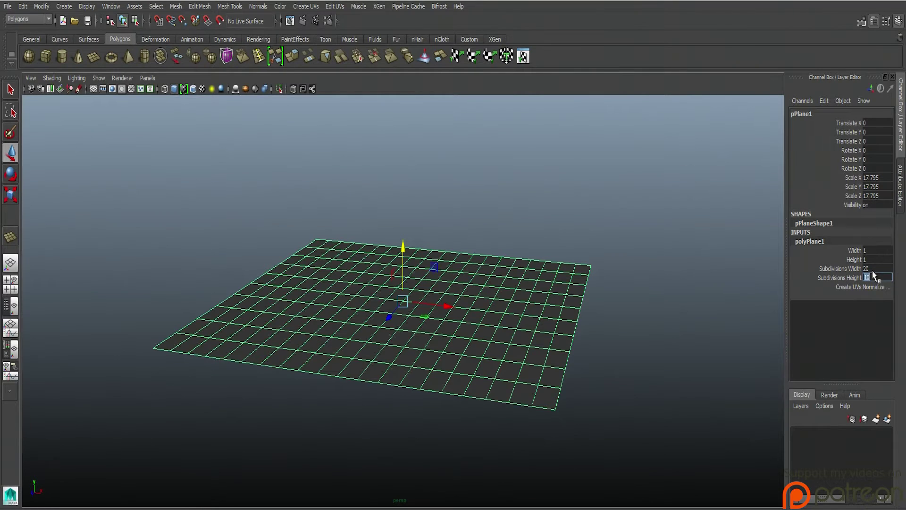
text(20)
key(Return)
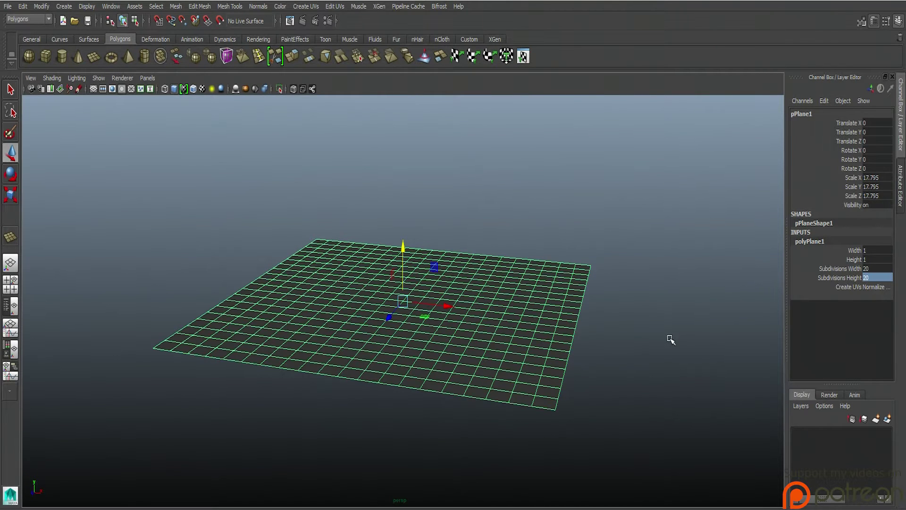
Step: Switch the denser plane back to vertex component mode
click(668, 338)
alt+drag(668, 338, 492, 354)
click(491, 354)
right_drag(492, 355, 454, 342)
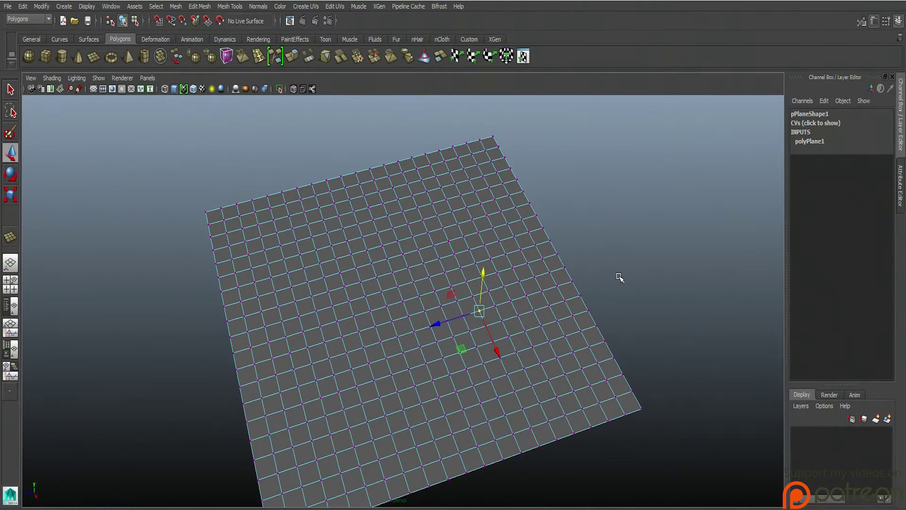
Step: Try raising a small block of vertices inside the plane, and undo the move
click(485, 320)
drag(420, 348, 454, 203)
alt+drag(598, 227, 494, 247)
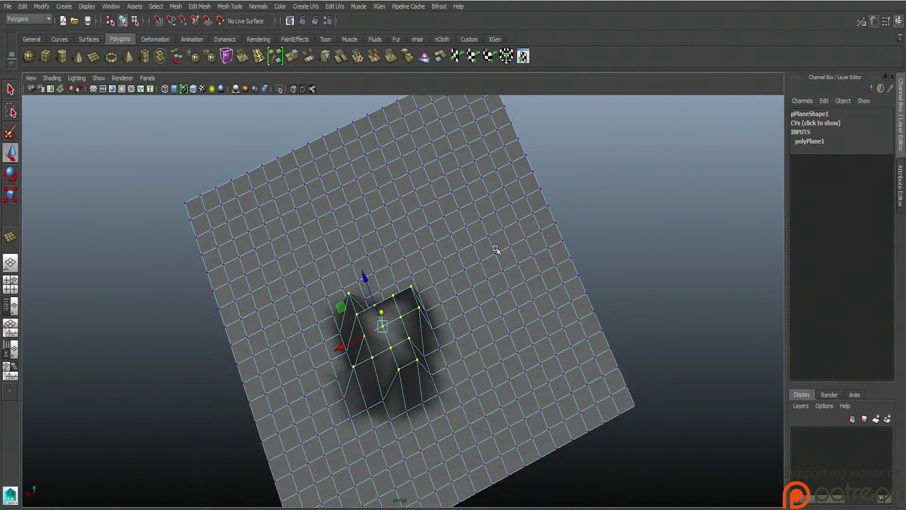
key(ctrl+z)
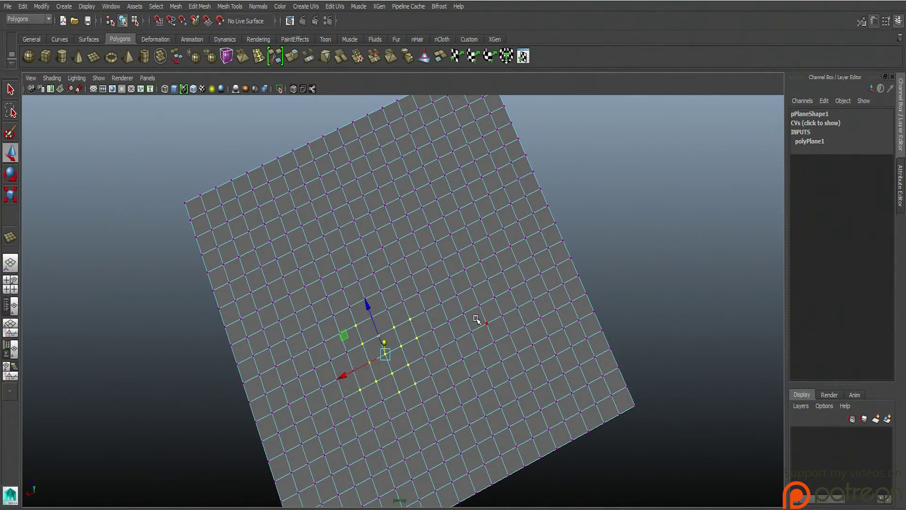
Step: Enable Soft Select in the Select Tool settings and reduce the falloff radius to about 3.59
alt+drag(476, 320, 307, 254)
double_click(10, 89)
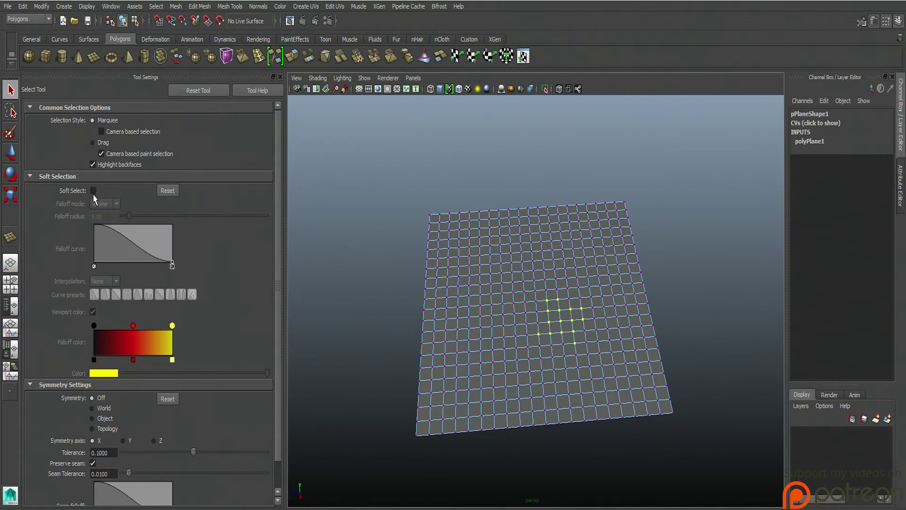
click(94, 191)
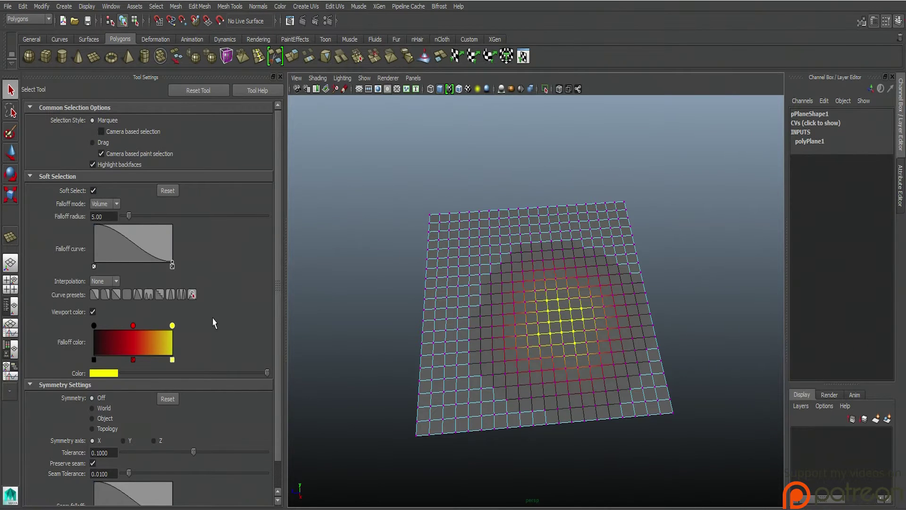
alt+right_drag(648, 310, 643, 354)
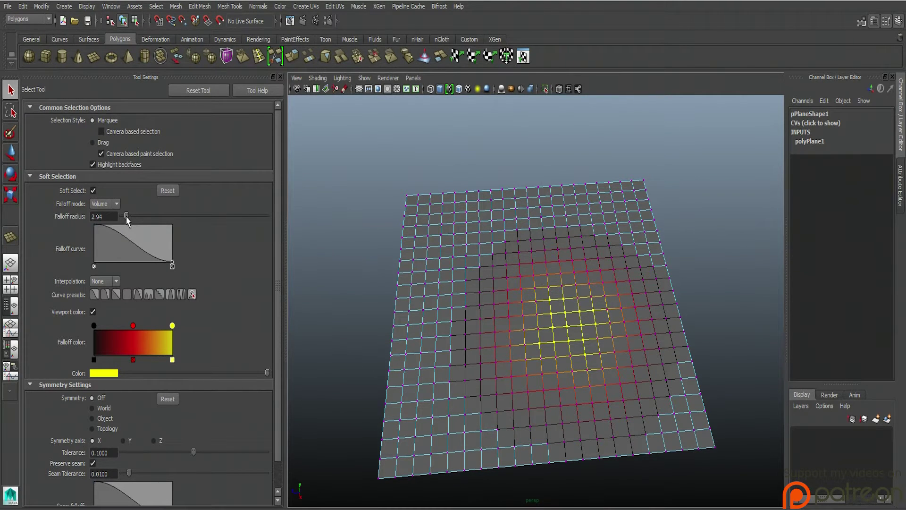
drag(127, 218, 128, 220)
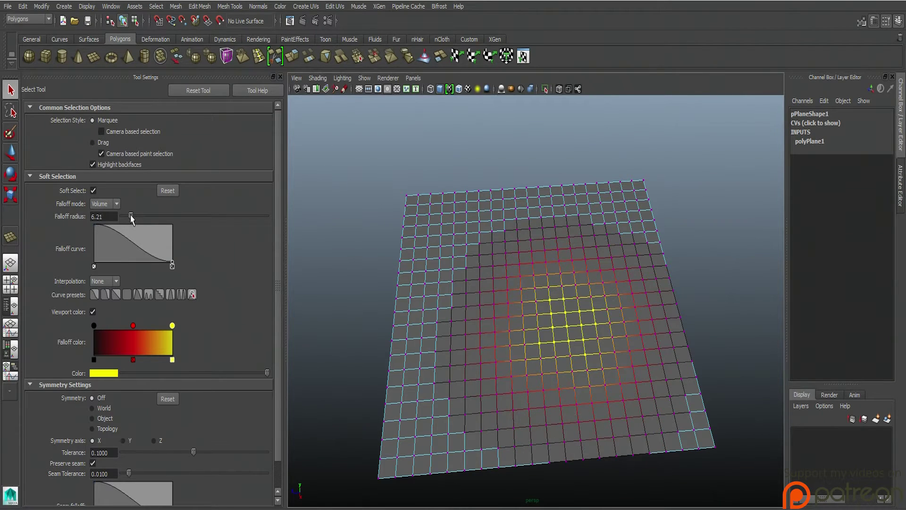
drag(128, 220, 127, 220)
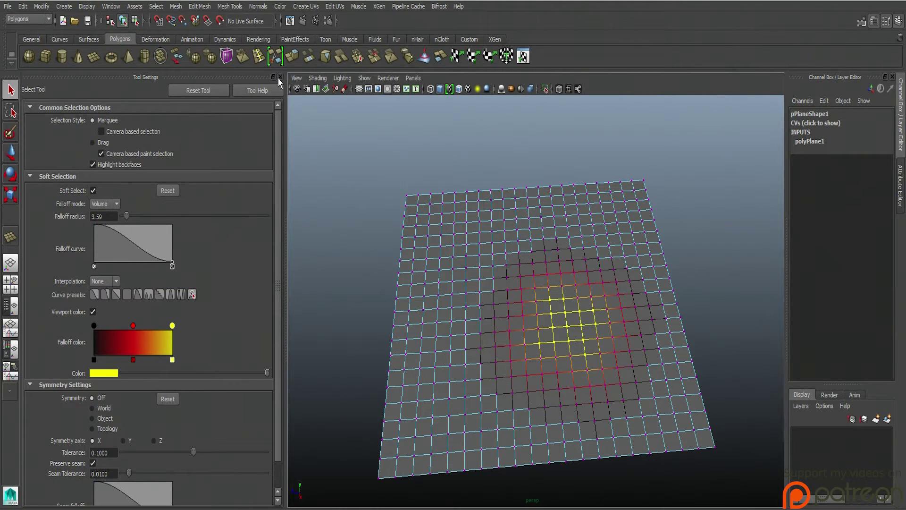
Step: Check the available falloff modes, keeping Volume, and narrow the tool settings area to enlarge the viewport
click(104, 203)
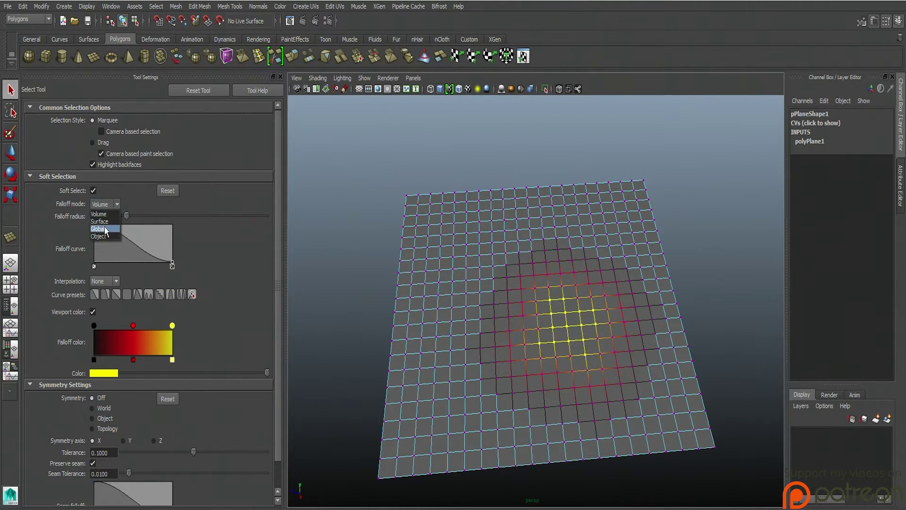
click(289, 189)
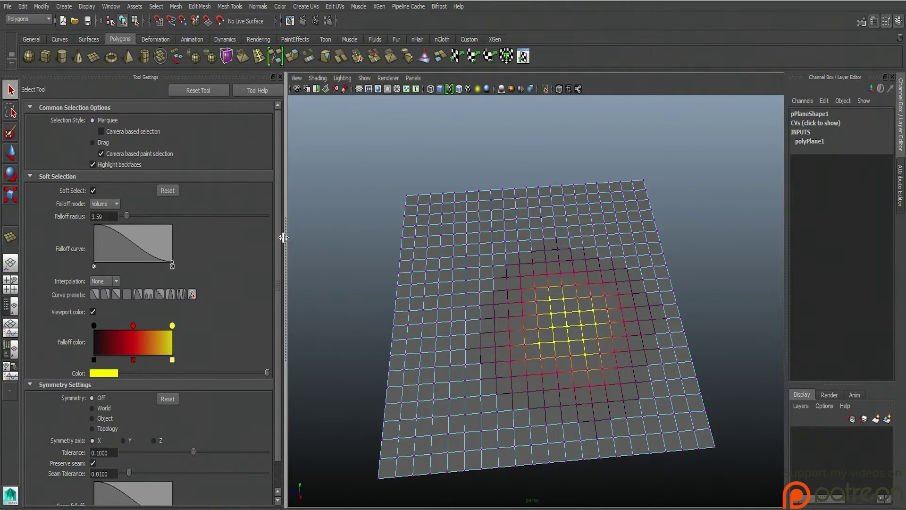
drag(283, 237, 146, 231)
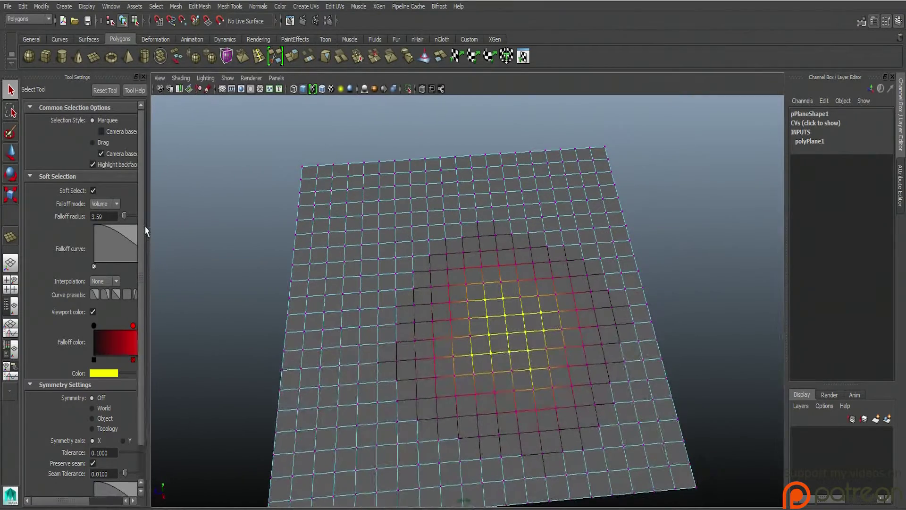
Step: Select a single interior vertex with soft selection and move it upward to form a smooth hill
scroll(576, 318, down, 2)
scroll(524, 315, up, 4)
click(525, 346)
key(w)
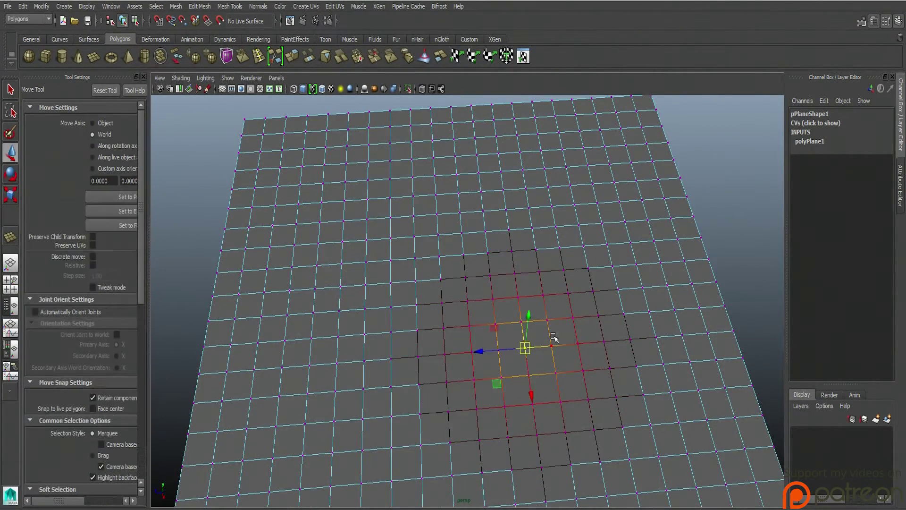
scroll(526, 345, down, 2)
drag(517, 311, 520, 258)
alt+drag(556, 284, 423, 297)
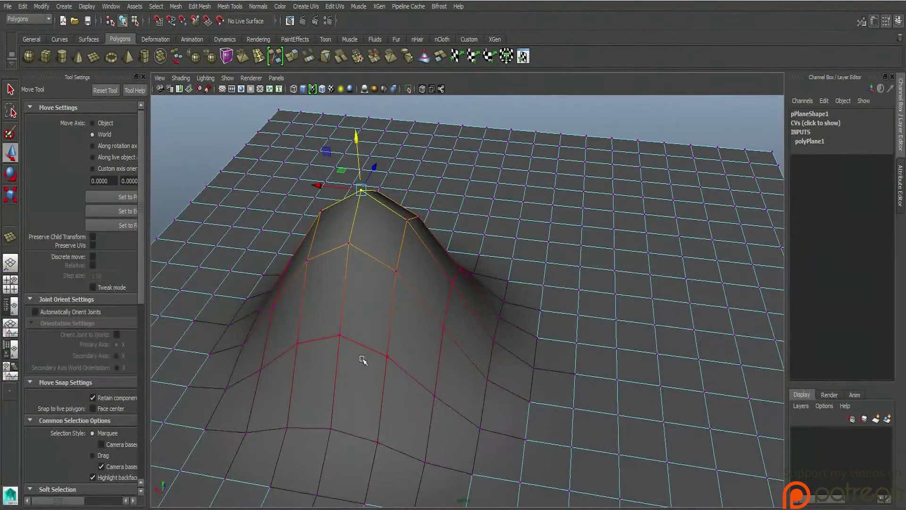
Step: Examine the soft-selected hill's shape from above, from the sides and from a distance
key(bracketleft)
key(bracketleft)
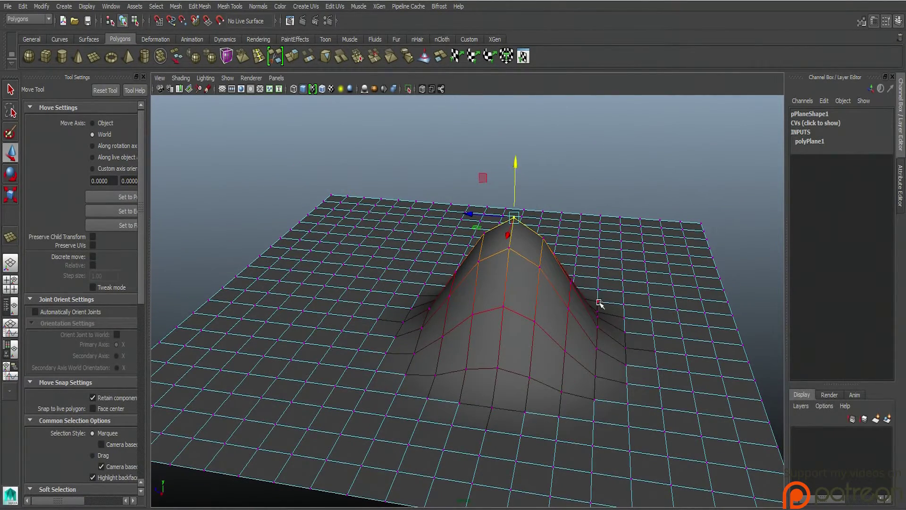
key(bracketleft)
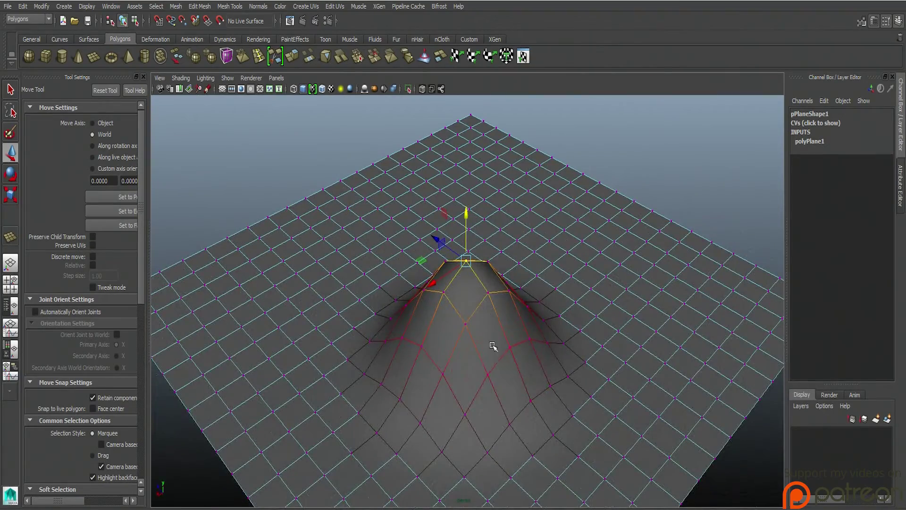
key(bracketleft)
key(bracketleft)
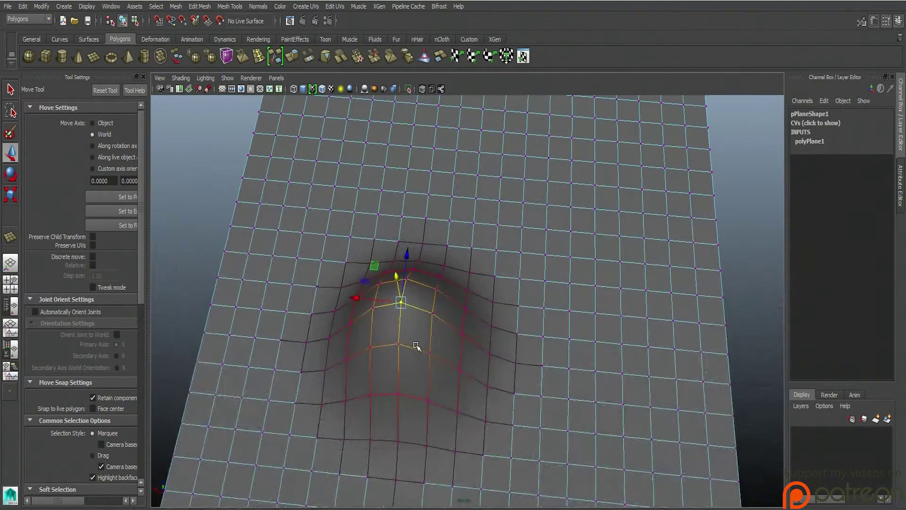
key(bracketleft)
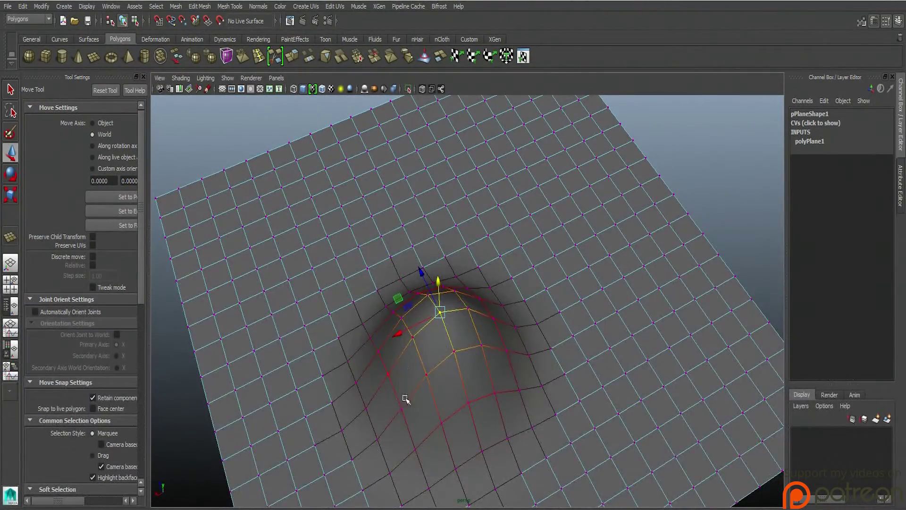
key(bracketleft)
key(bracketleft)
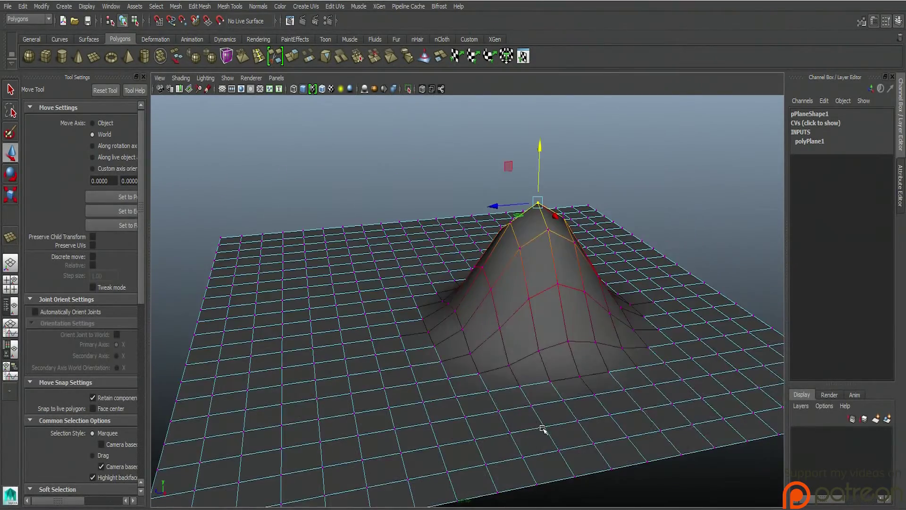
key(bracketleft)
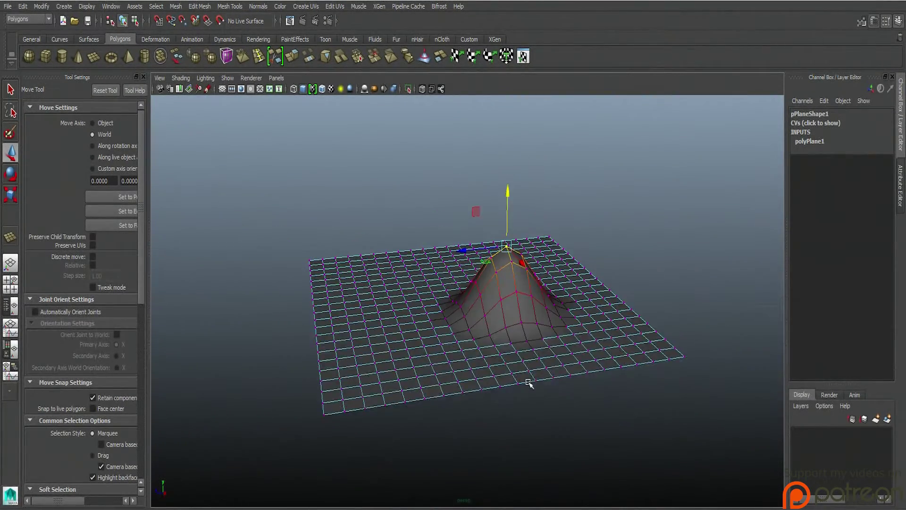
key(bracketleft)
drag(490, 220, 436, 256)
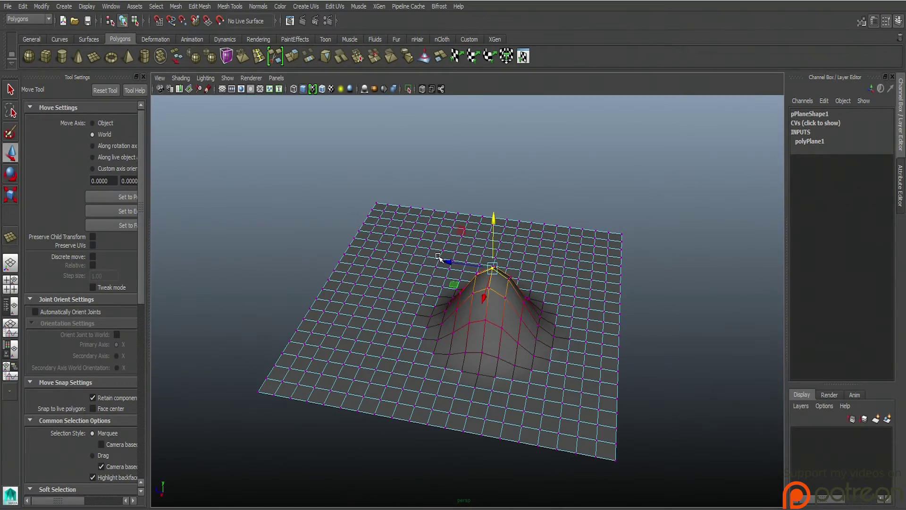
Step: Raise two more soft-selected vertices in flat areas of the plane to form separate hills
click(652, 291)
alt+drag(652, 295, 429, 296)
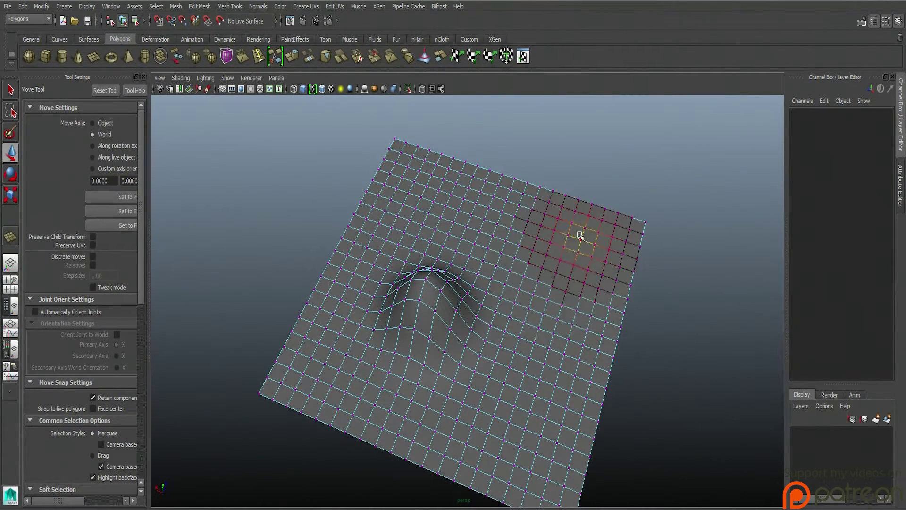
click(578, 253)
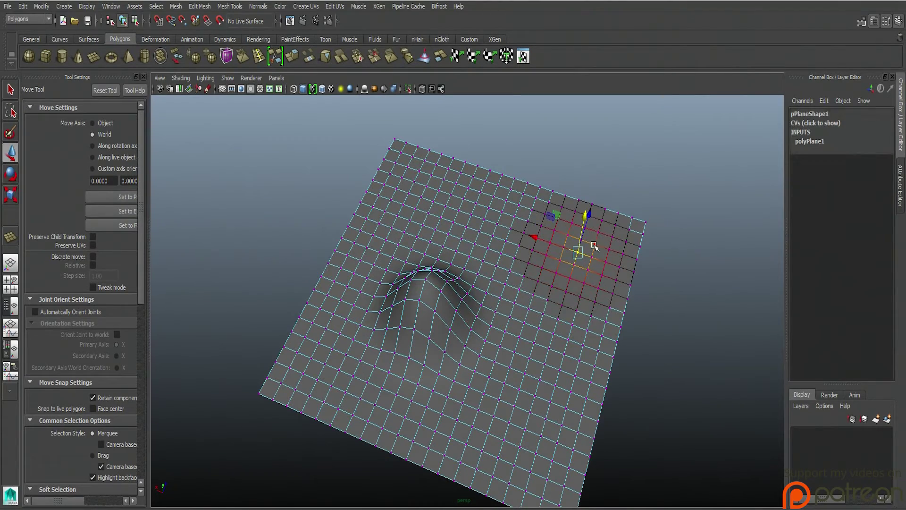
drag(582, 221, 464, 281)
click(470, 382)
drag(471, 350, 419, 282)
Step: Raise three more soft-selected vertices around one outer hill to build a broader ridge and a peak at the plane's edge
click(417, 270)
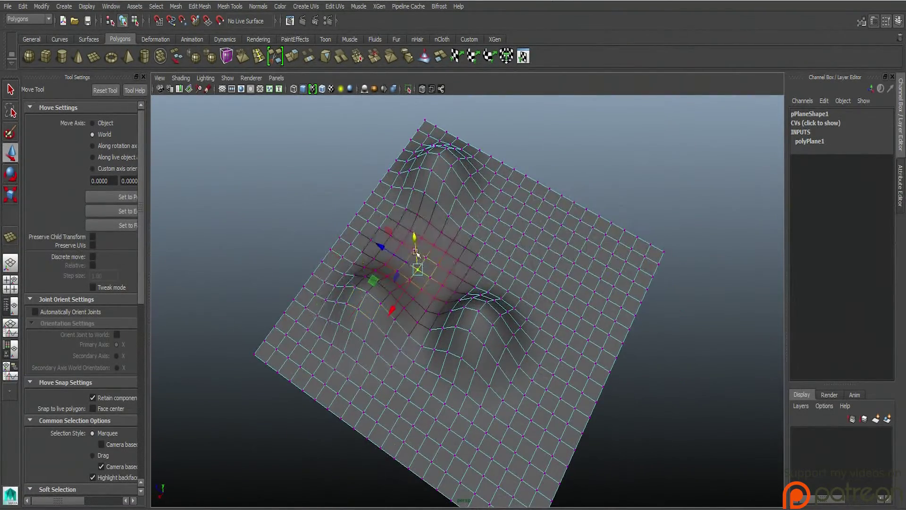
click(386, 277)
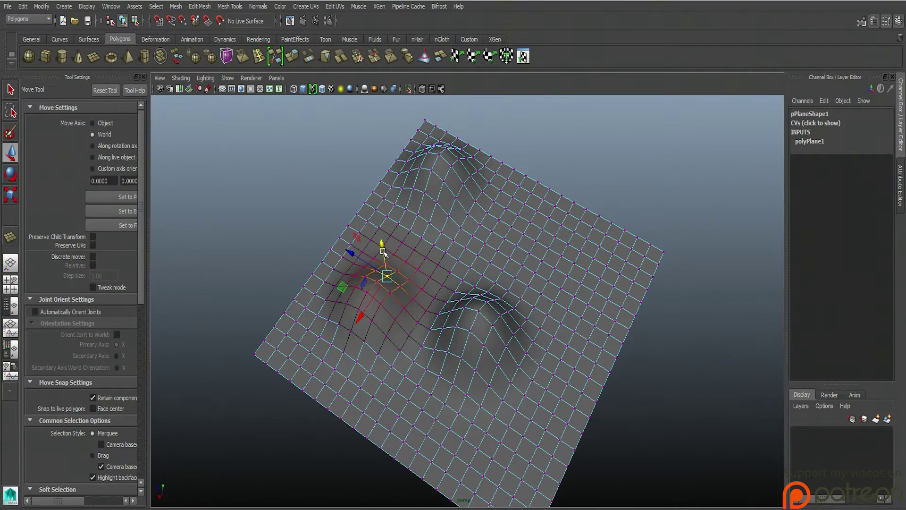
drag(383, 252, 380, 229)
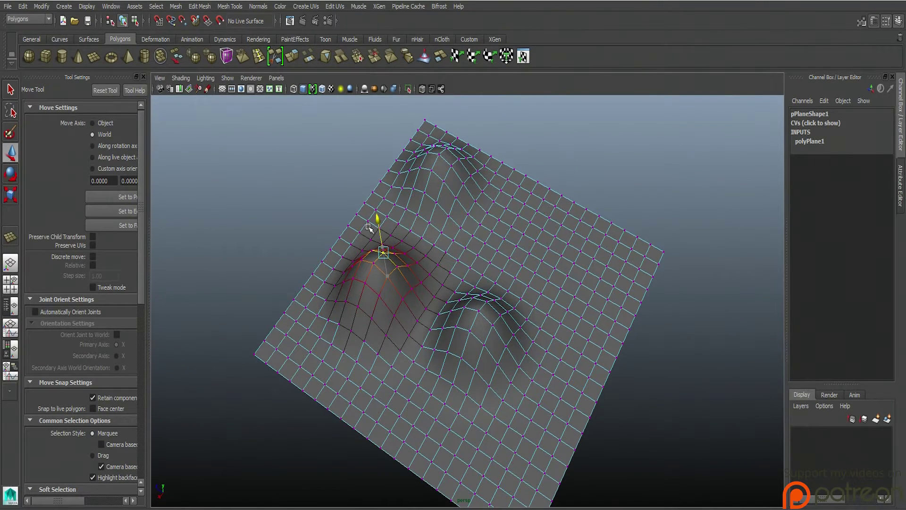
click(343, 353)
drag(339, 331, 369, 326)
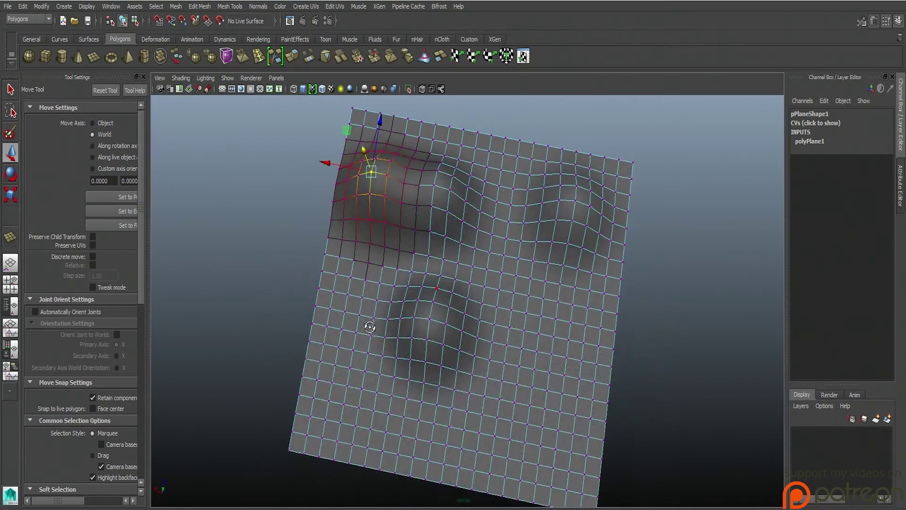
click(418, 137)
drag(417, 126, 506, 200)
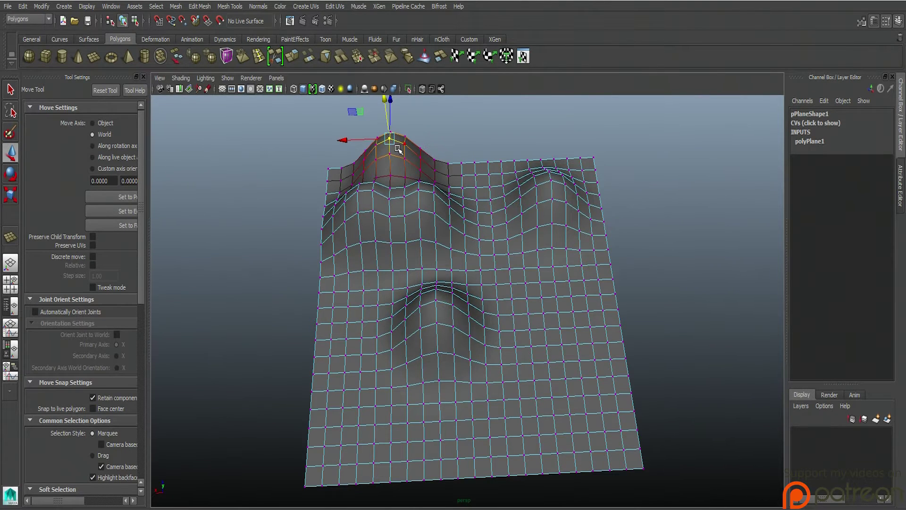
Step: Activate the Sculpt Geometry Tool, widen its settings area, turn on Auto smooth and choose the Smooth operation
click(425, 57)
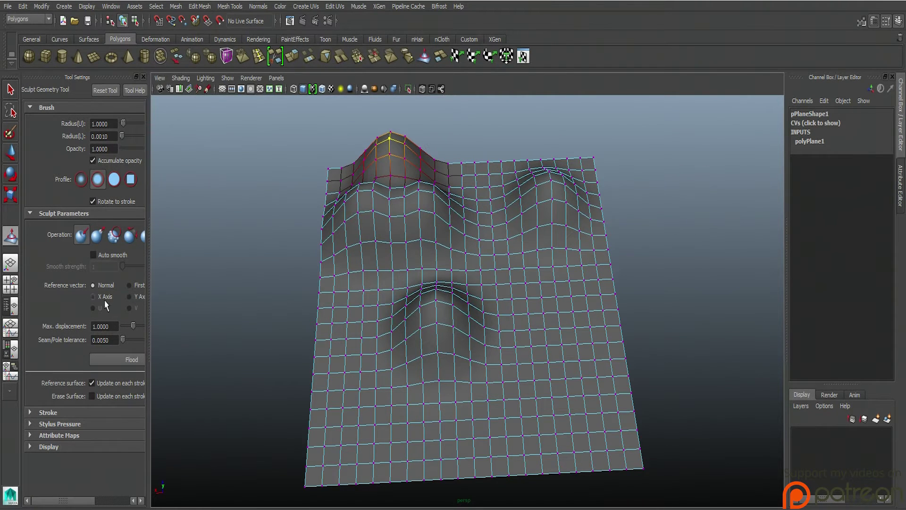
drag(146, 285, 219, 278)
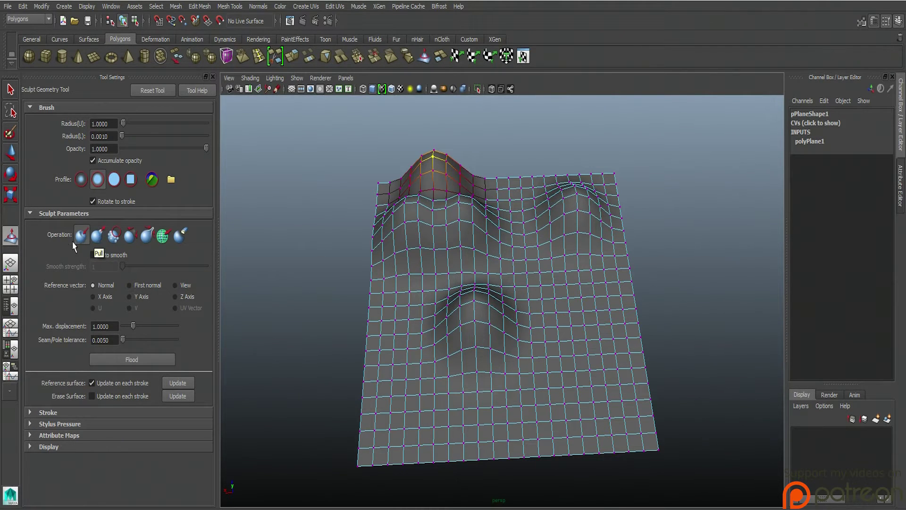
click(93, 255)
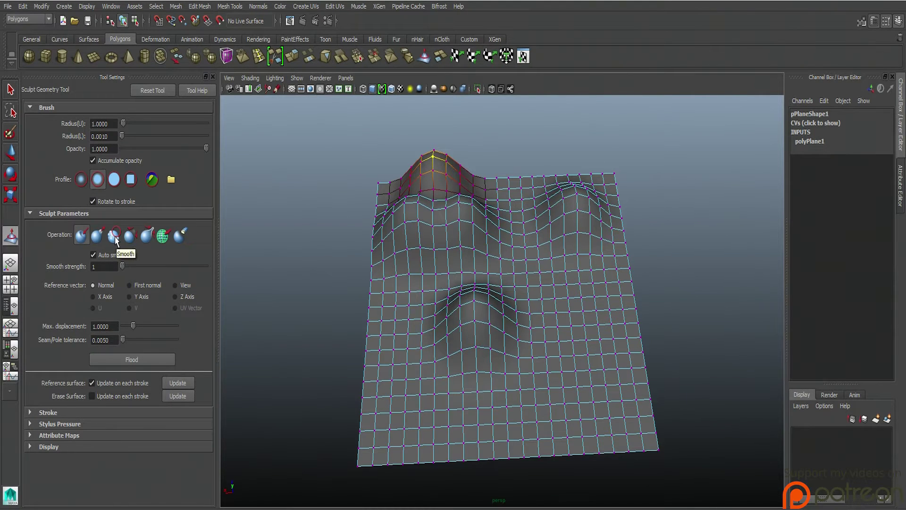
click(114, 235)
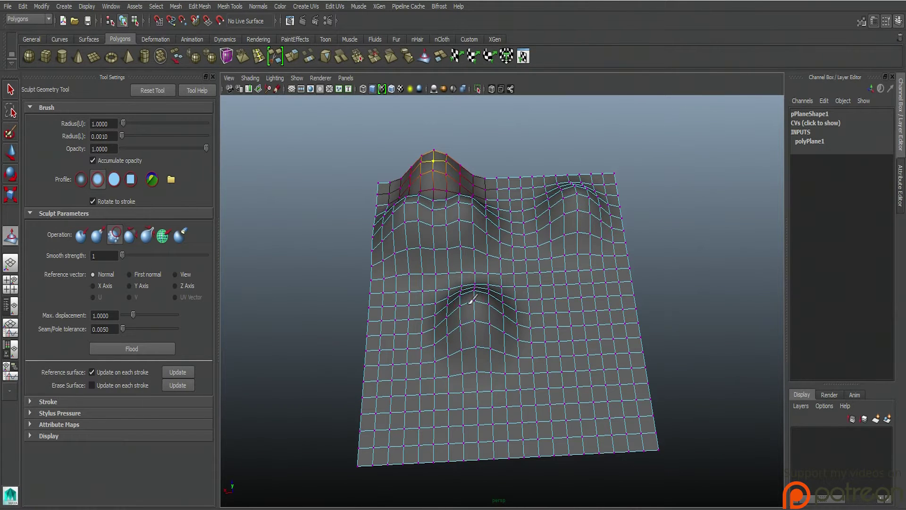
Step: Choose the Pull sculpt operation and reduce the upper brush radius to 0.7157
click(96, 238)
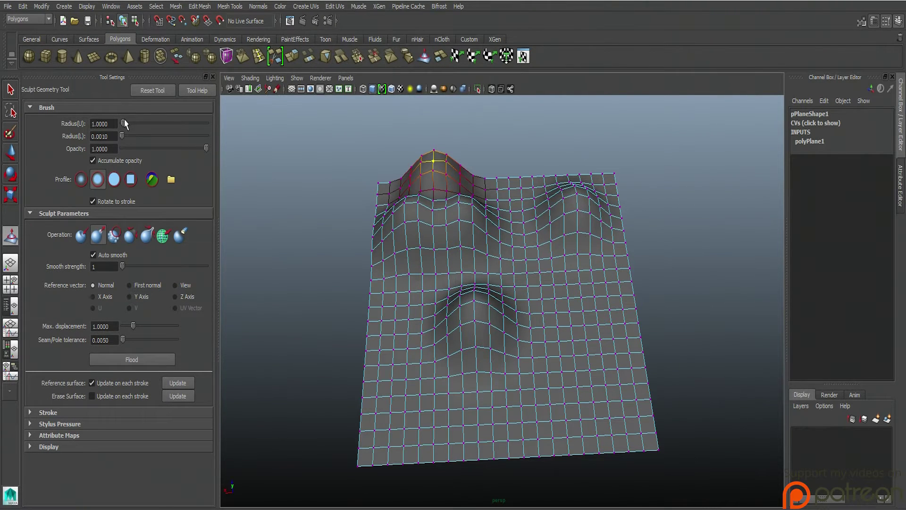
key(b)
drag(435, 249, 446, 241)
Step: Select the whole plane in object mode and pull up ridges beside the central hill and between the hills with the Sculpt Geometry Tool
mouse_move(483, 314)
right_down()
mouse_move(517, 302)
mouse_move(559, 316)
mouse_move(545, 324)
right_up()
key(q)
click(550, 313)
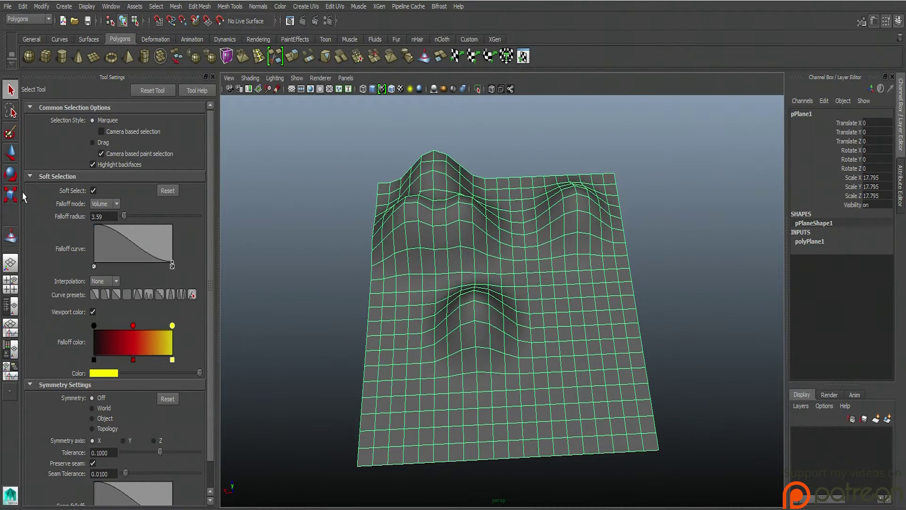
click(10, 236)
mouse_move(467, 293)
mouse_down()
mouse_move(514, 354)
mouse_move(537, 336)
mouse_move(549, 304)
mouse_move(589, 333)
mouse_move(568, 359)
mouse_move(465, 356)
mouse_move(503, 384)
mouse_move(576, 384)
mouse_move(573, 391)
mouse_move(567, 356)
mouse_move(545, 368)
mouse_move(535, 289)
mouse_move(504, 302)
mouse_move(486, 275)
mouse_up()
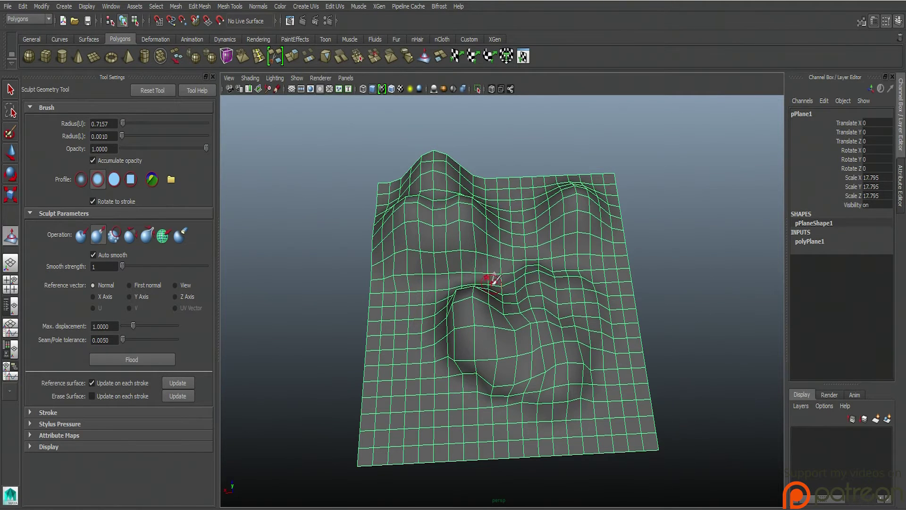
scroll(494, 254, up, 6)
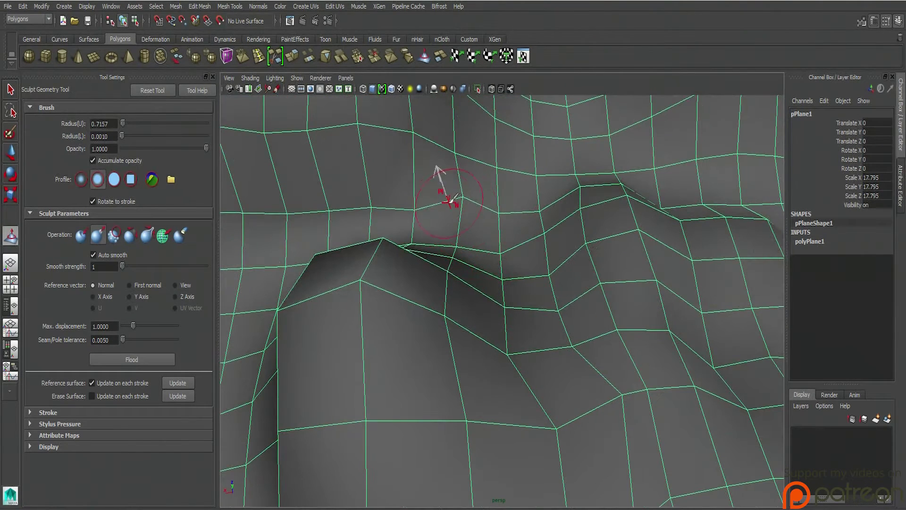
mouse_move(469, 148)
mouse_down()
mouse_move(505, 132)
mouse_move(414, 156)
mouse_up()
alt+right_drag(414, 156, 234, 287)
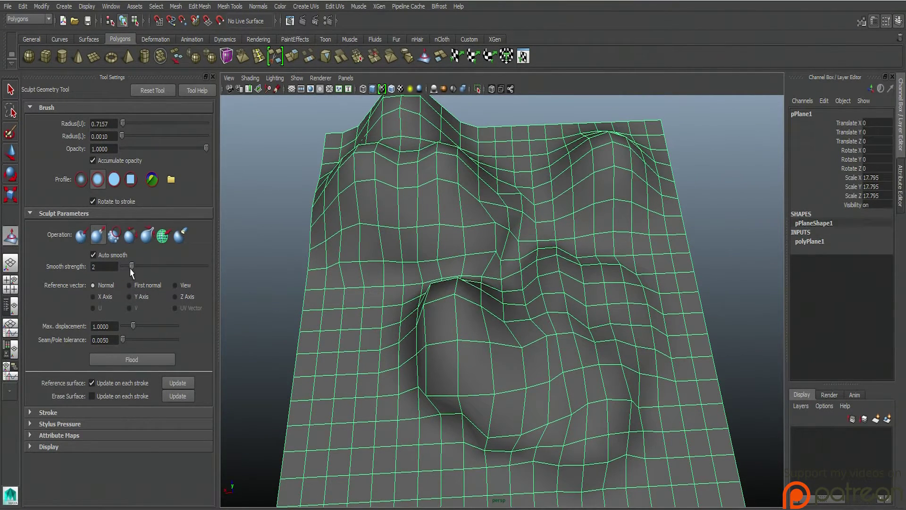
Step: Raise the smooth strength to 4, brush the outer hill's slope, and even out the valley between the hills with the Smooth operation
drag(132, 268, 150, 268)
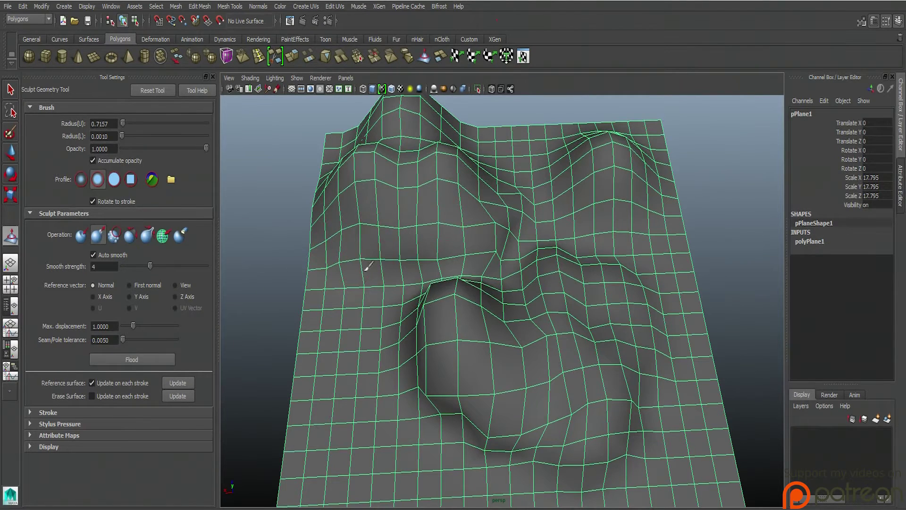
drag(361, 160, 355, 118)
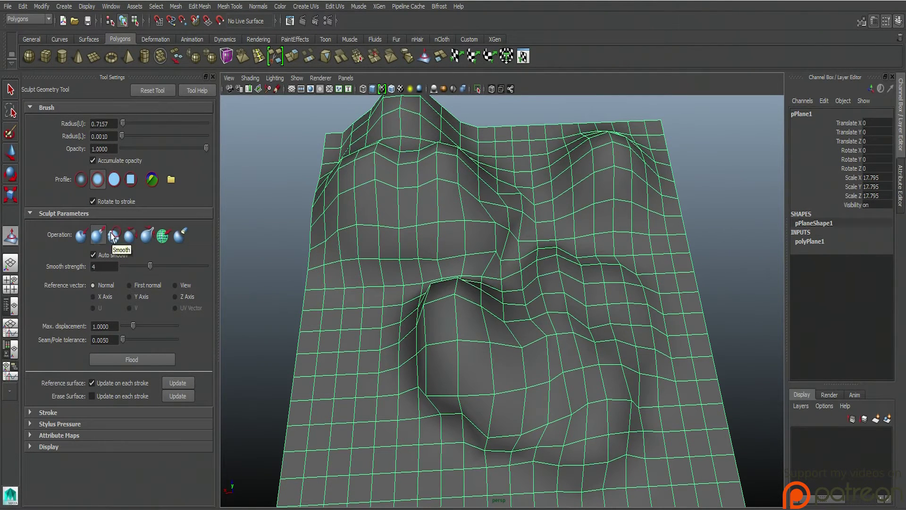
click(114, 235)
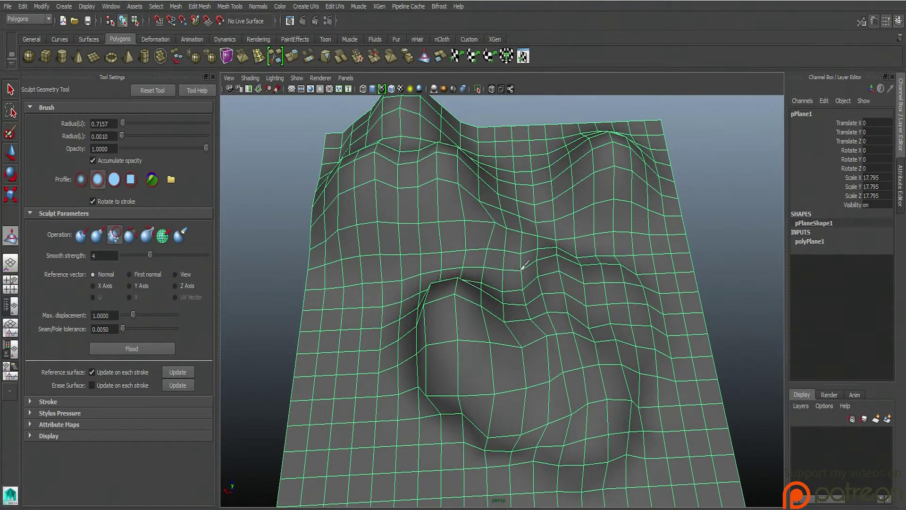
mouse_move(522, 267)
mouse_down()
mouse_move(502, 284)
mouse_move(594, 254)
mouse_move(515, 325)
mouse_move(610, 242)
mouse_move(666, 281)
mouse_move(586, 282)
mouse_move(592, 248)
mouse_move(496, 209)
mouse_move(514, 196)
mouse_move(474, 268)
mouse_move(493, 222)
mouse_up()
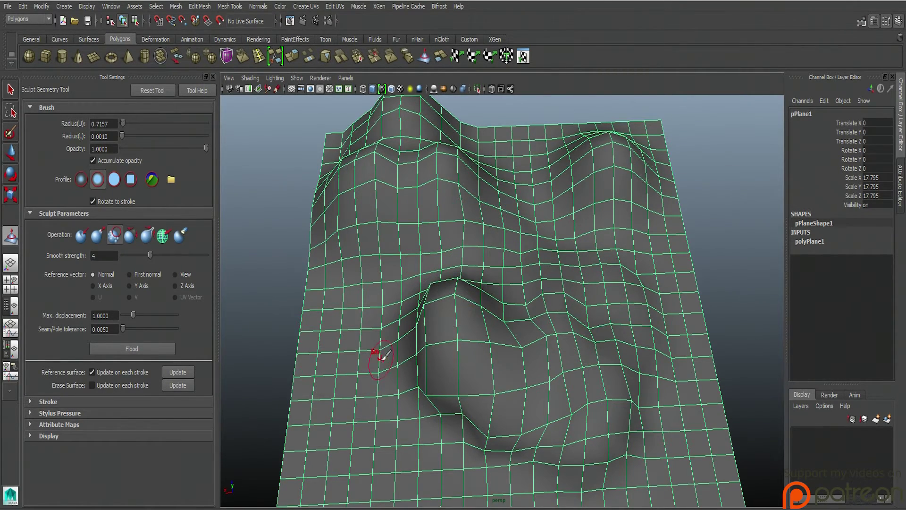
Step: Smooth the steep slopes and folds of the central hill and the surrounding ridges, working from several sides
mouse_move(381, 356)
alt+mouse_down()
mouse_move(415, 354)
mouse_move(401, 324)
mouse_move(415, 300)
alt+mouse_up()
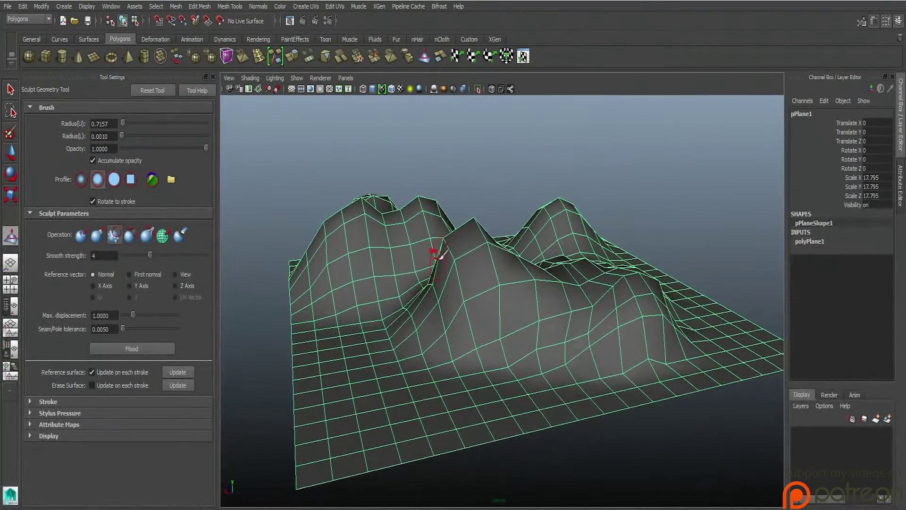
mouse_move(474, 213)
alt+mouse_down()
mouse_move(427, 307)
mouse_move(465, 255)
mouse_move(425, 304)
mouse_move(485, 299)
alt+mouse_up()
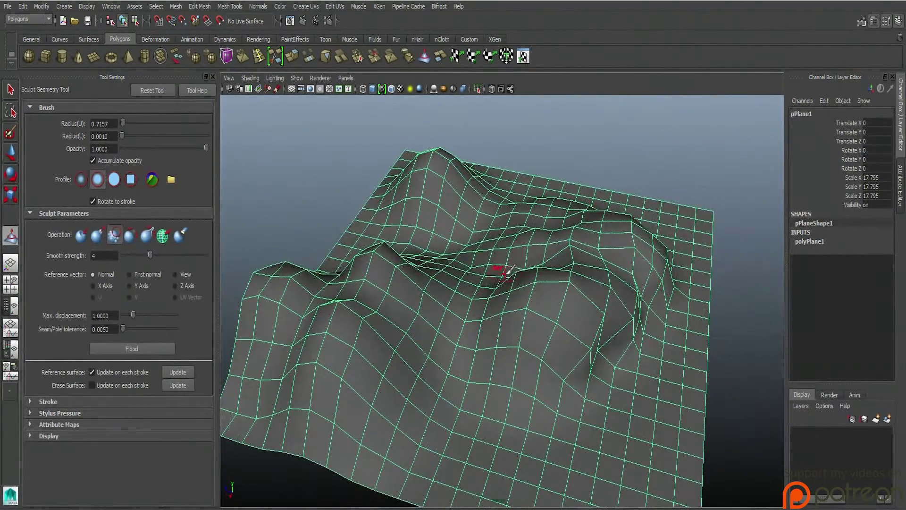
mouse_move(498, 348)
alt+mouse_down()
mouse_move(441, 338)
mouse_move(411, 263)
mouse_move(469, 270)
alt+mouse_up()
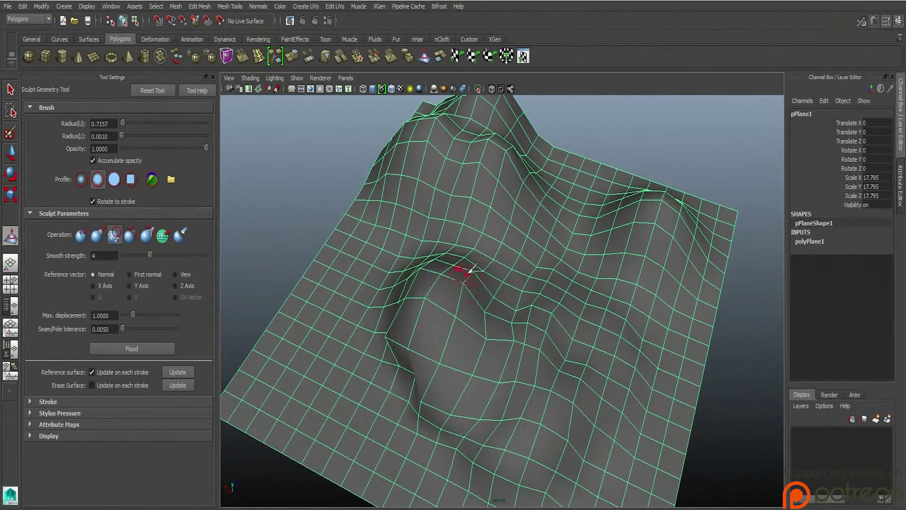
mouse_move(412, 352)
alt+mouse_down()
mouse_move(488, 313)
mouse_move(426, 366)
alt+mouse_up()
mouse_move(606, 335)
alt+mouse_down()
mouse_move(482, 378)
mouse_move(512, 378)
mouse_move(405, 373)
alt+mouse_up()
drag(365, 344, 415, 331)
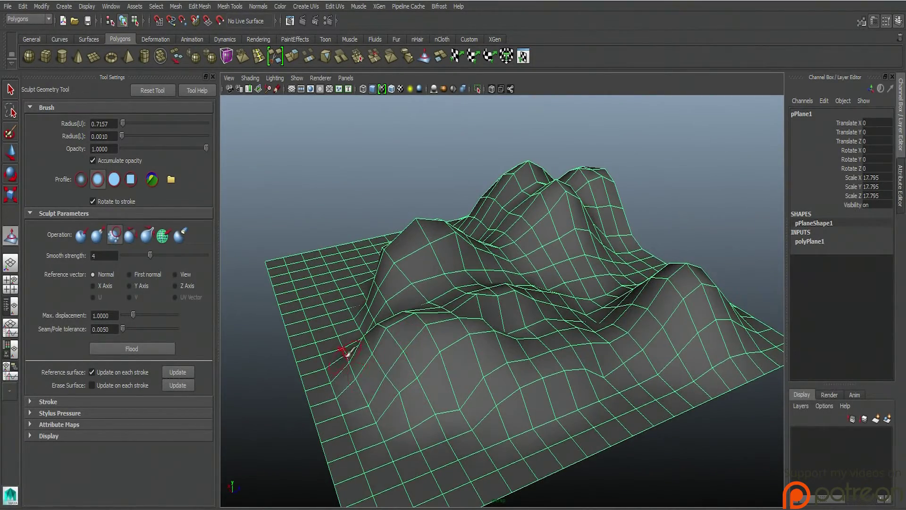
mouse_move(348, 352)
alt+mouse_down()
mouse_move(405, 349)
mouse_move(435, 370)
mouse_move(380, 377)
alt+mouse_up()
alt+right_drag(380, 376, 451, 380)
mouse_move(451, 380)
alt+mouse_down()
mouse_move(558, 376)
mouse_move(535, 381)
alt+mouse_up()
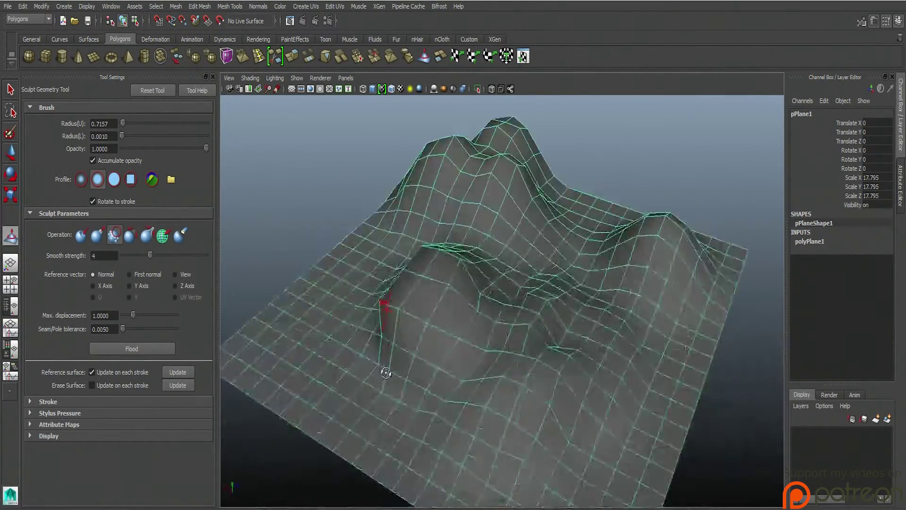
mouse_move(385, 373)
alt+mouse_down()
mouse_move(302, 366)
mouse_move(314, 344)
mouse_move(225, 348)
mouse_move(488, 352)
alt+mouse_up()
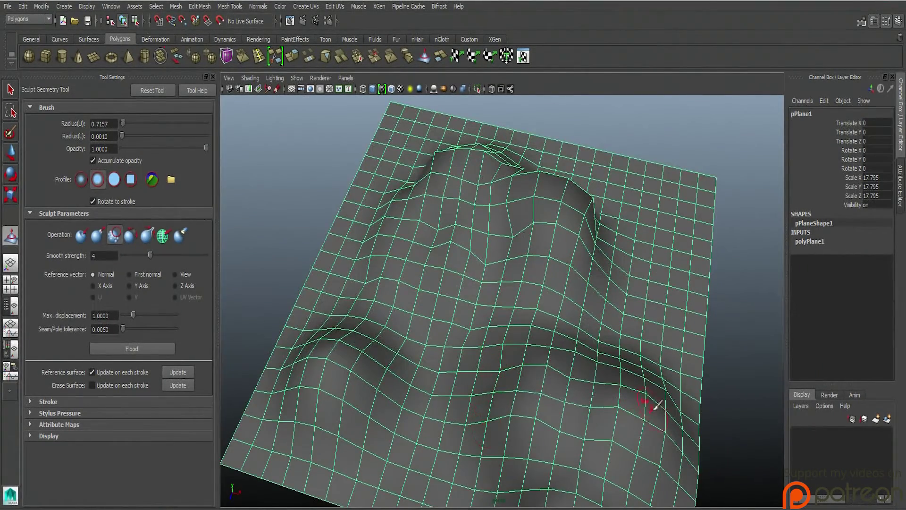
mouse_move(630, 366)
alt+mouse_down()
mouse_move(505, 323)
mouse_move(526, 330)
mouse_move(514, 330)
alt+mouse_up()
mouse_move(431, 246)
alt+mouse_down()
mouse_move(323, 308)
mouse_move(368, 338)
alt+mouse_up()
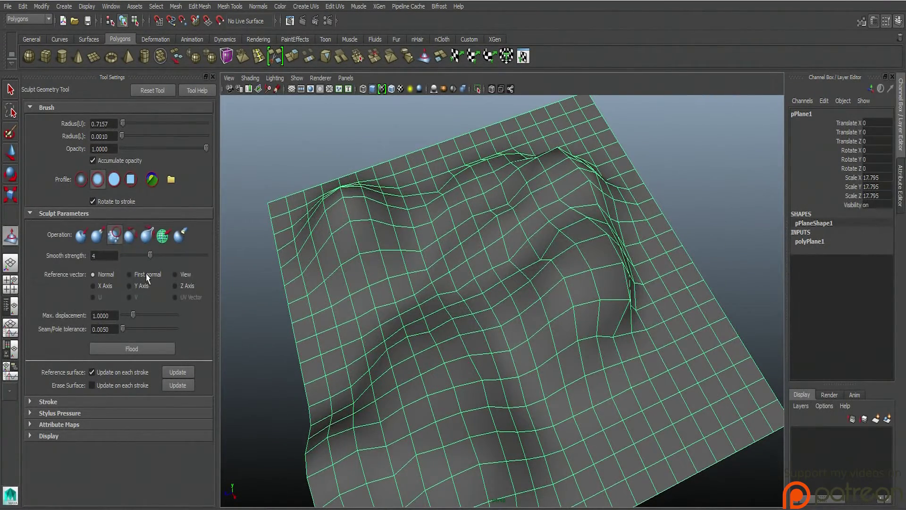
Step: Lower the smooth strength to 2 and soften the remaining sharp ridges and steep flanks of the hills
drag(150, 254, 136, 259)
alt+drag(460, 472, 492, 409)
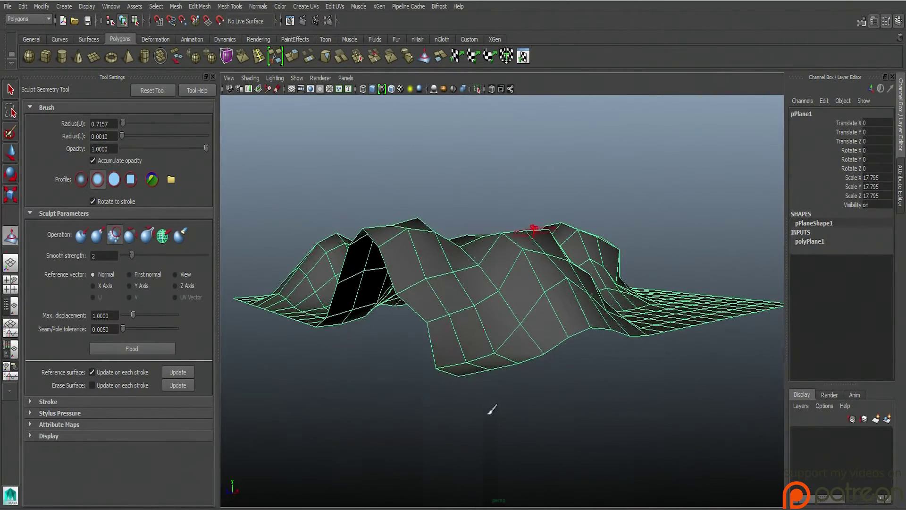
mouse_move(378, 279)
alt+mouse_down()
mouse_move(337, 286)
mouse_move(506, 297)
mouse_move(476, 310)
mouse_move(398, 313)
mouse_move(282, 293)
mouse_move(340, 302)
alt+mouse_up()
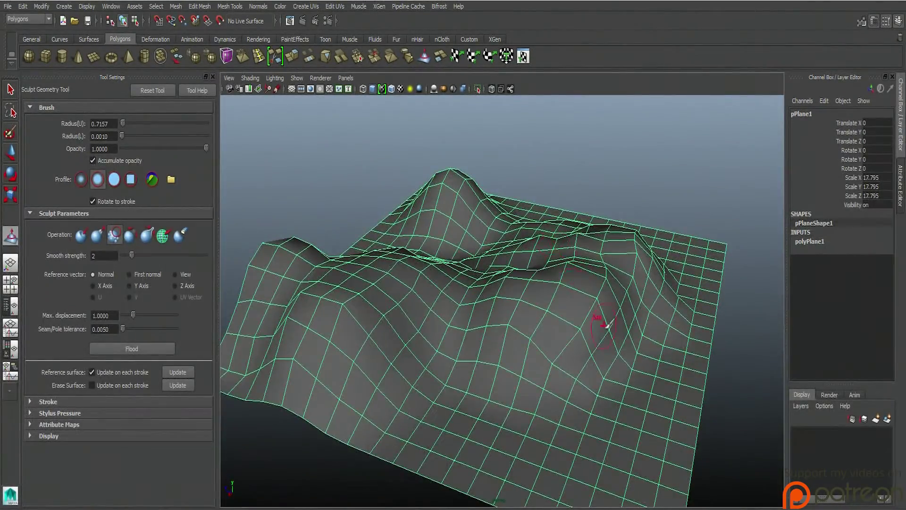
mouse_move(598, 319)
alt+mouse_down()
mouse_move(498, 342)
mouse_move(490, 317)
mouse_move(425, 281)
mouse_move(450, 342)
mouse_move(486, 358)
mouse_move(348, 368)
mouse_move(348, 348)
mouse_move(366, 345)
alt+mouse_up()
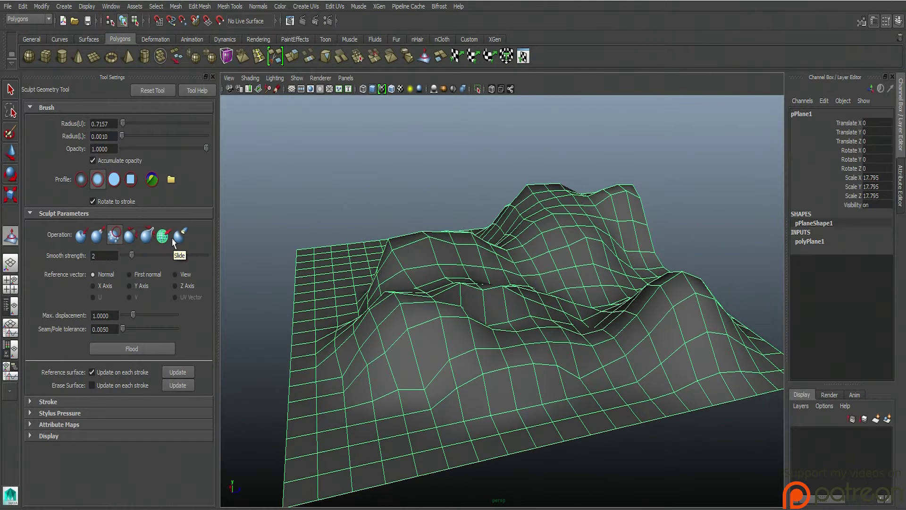
Step: Return to the Select Tool and close the tool settings
click(9, 89)
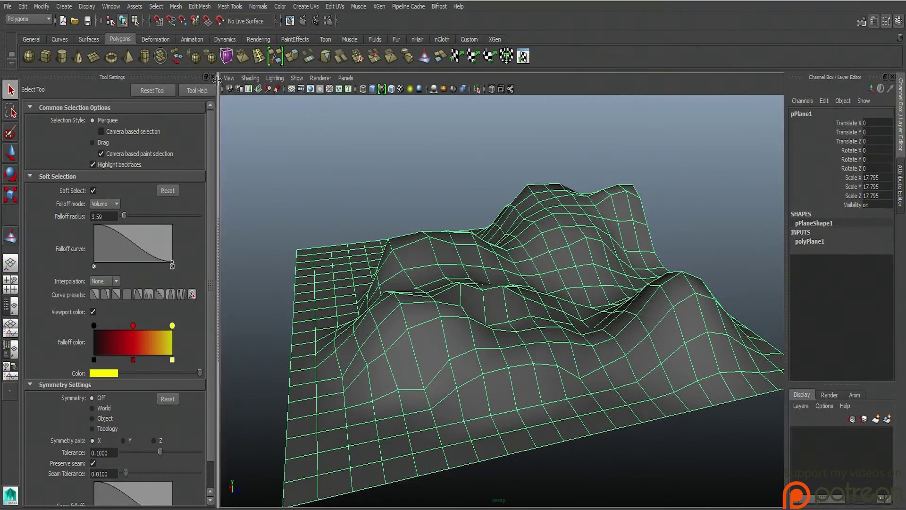
click(206, 76)
click(305, 81)
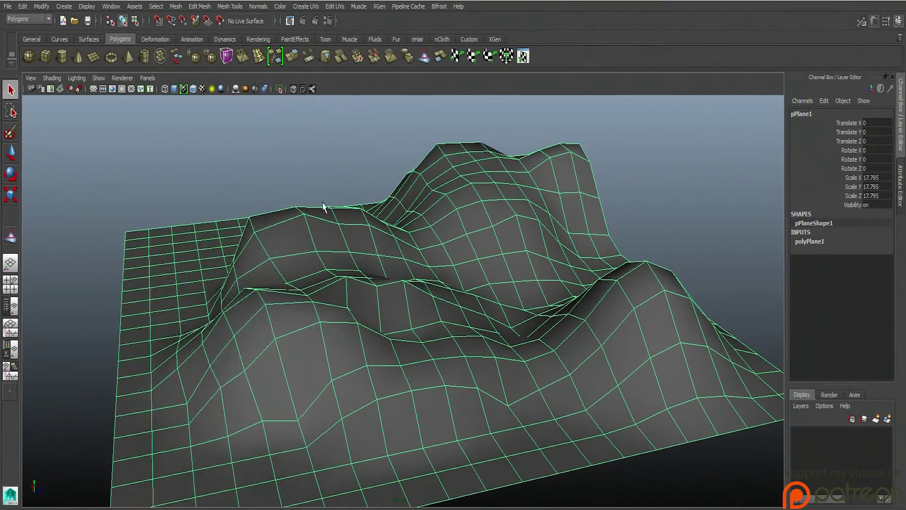
Step: Cut a new edge across one face near the crest of the nearest hill with the Interactive Split Tool
alt+drag(324, 206, 482, 260)
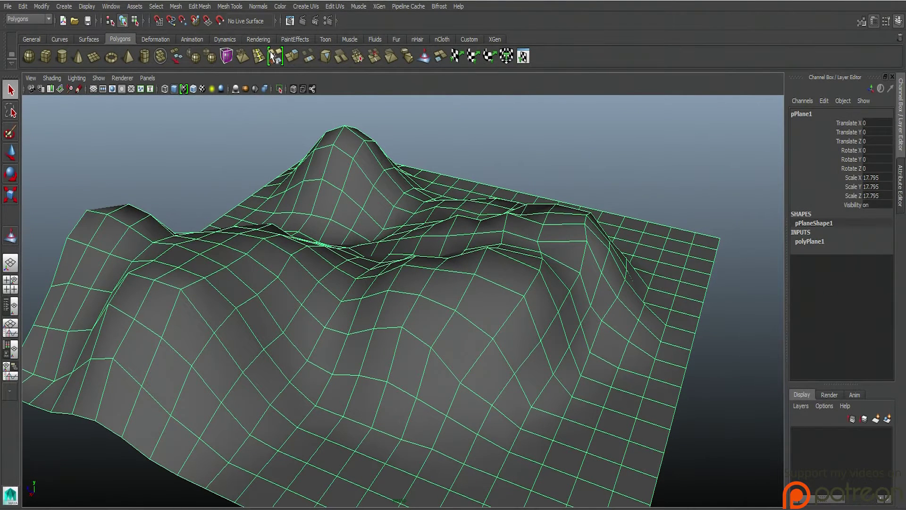
key(F9)
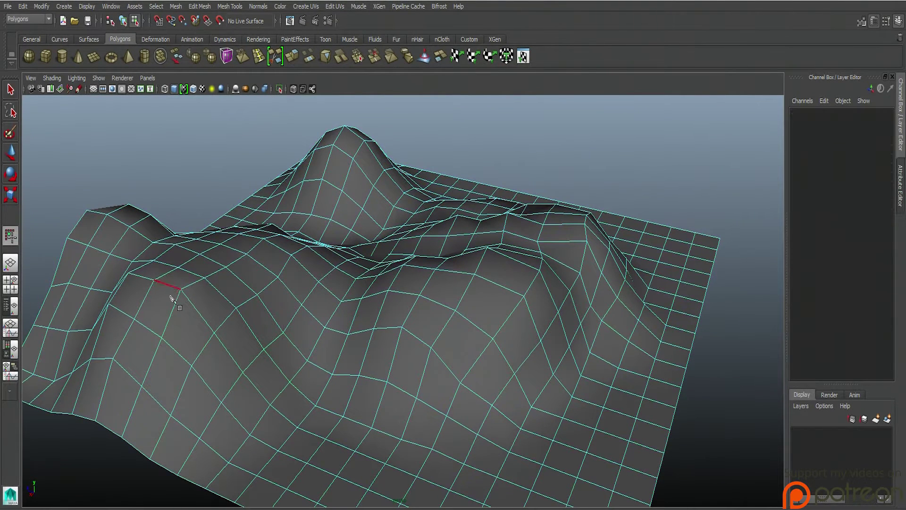
click(149, 330)
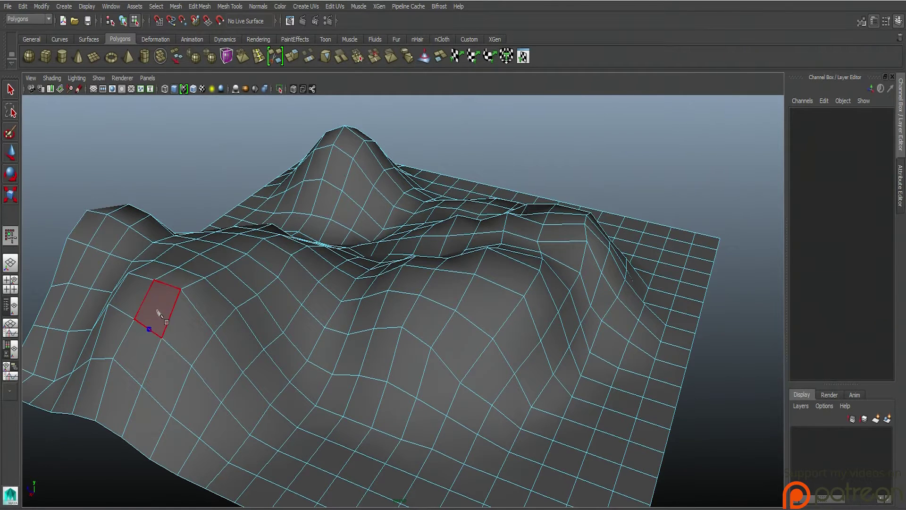
click(169, 285)
key(Return)
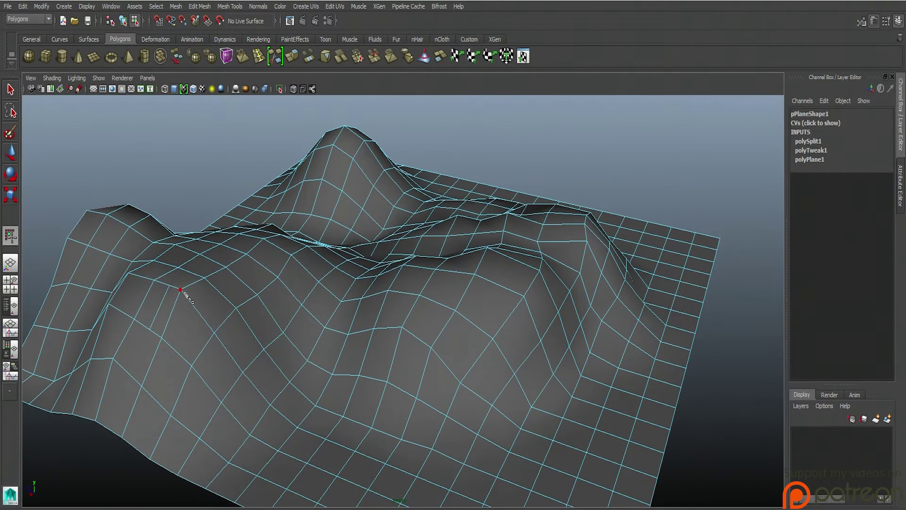
Step: Continue the cut from the first split over the hill's crest through four more faces, turning back diagonally across the neighbouring faces
click(277, 59)
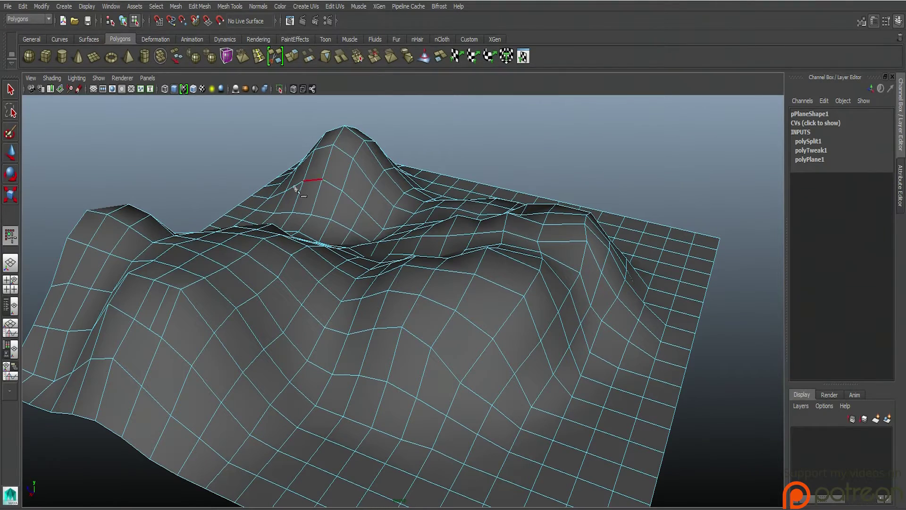
alt+drag(238, 327, 259, 333)
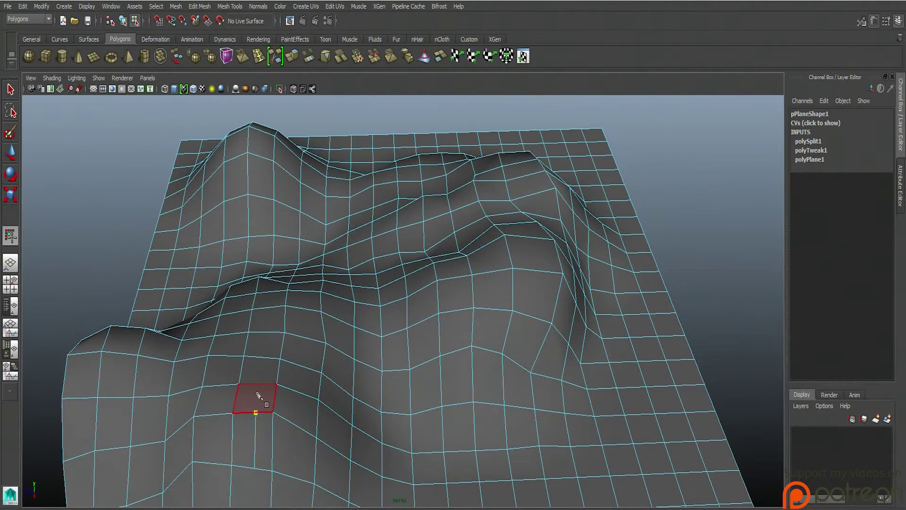
click(256, 412)
click(259, 385)
click(262, 358)
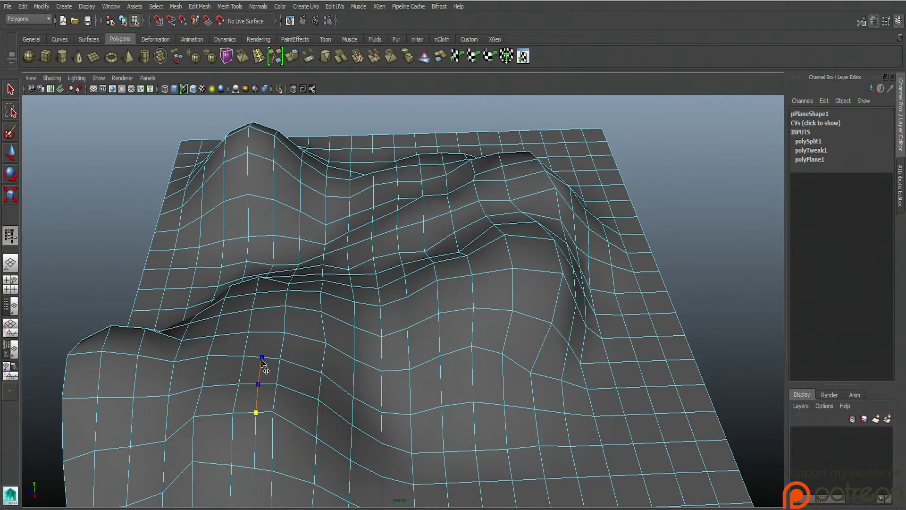
click(265, 332)
click(268, 307)
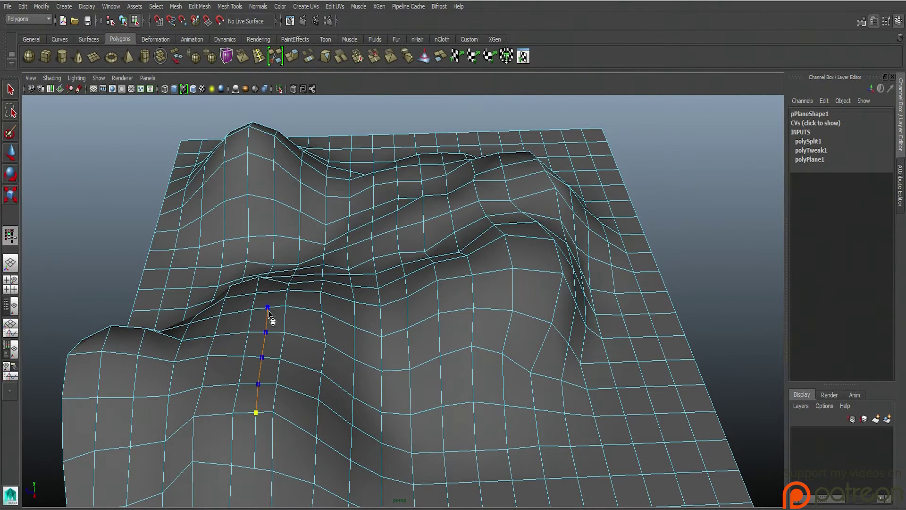
click(249, 331)
click(208, 355)
click(236, 313)
key(Return)
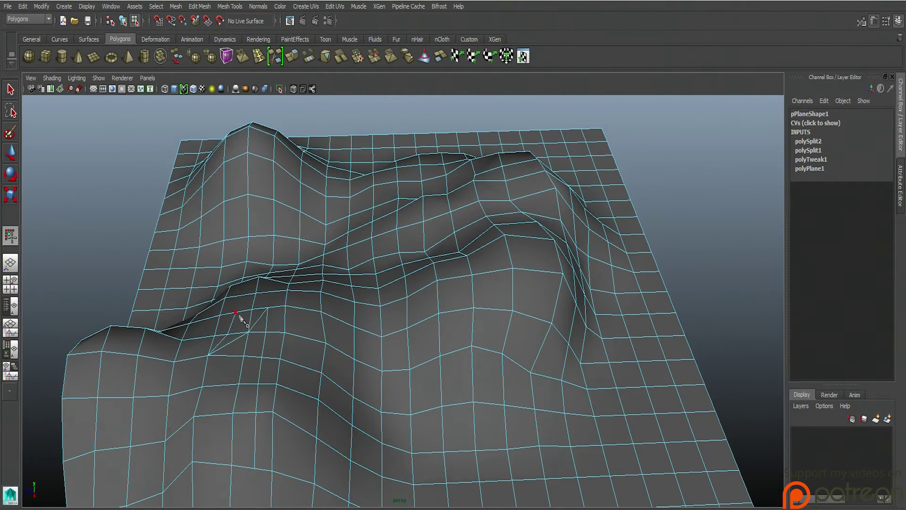
Step: Switch the plane to vertex mode and select the vertex at the far end of the new cut line
alt+drag(263, 364, 367, 370)
right_drag(363, 329, 329, 330)
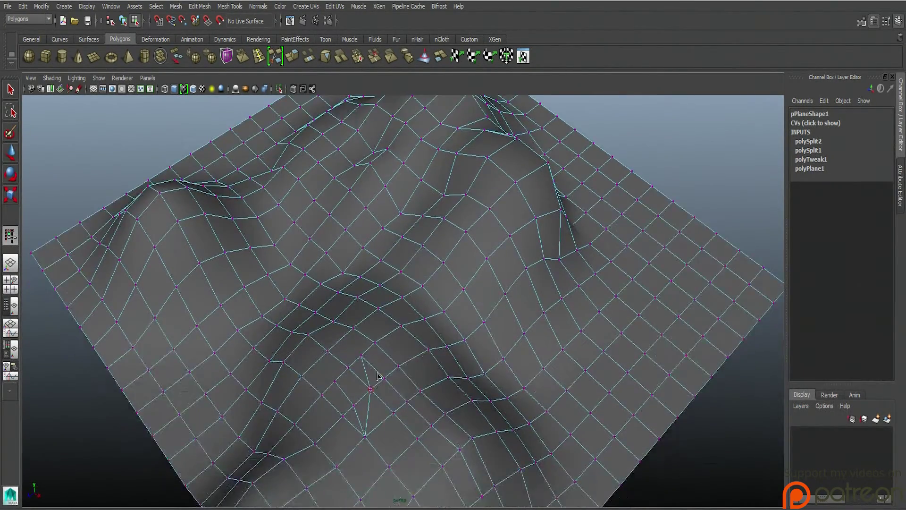
scroll(378, 376, up, 3)
alt+middle_drag(378, 377, 388, 309)
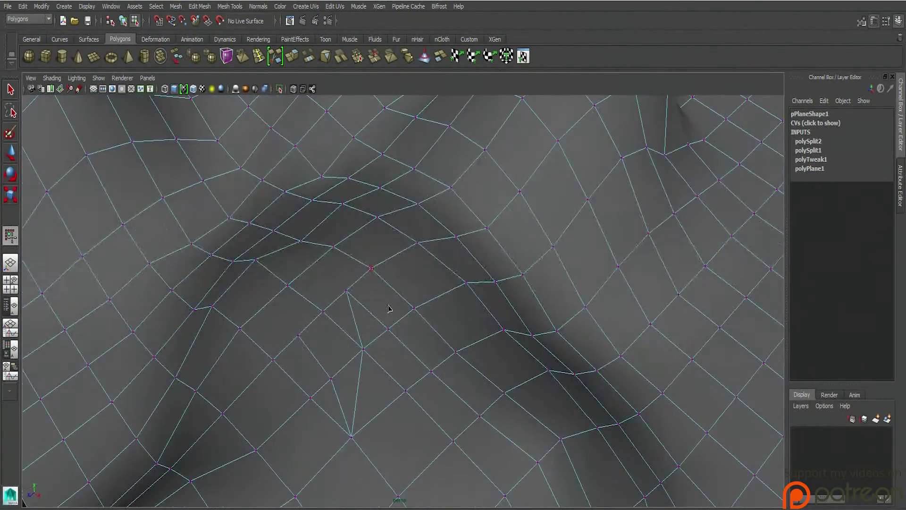
click(344, 295)
Step: Try raising the selected vertex on its own, and undo the move
drag(344, 264, 337, 191)
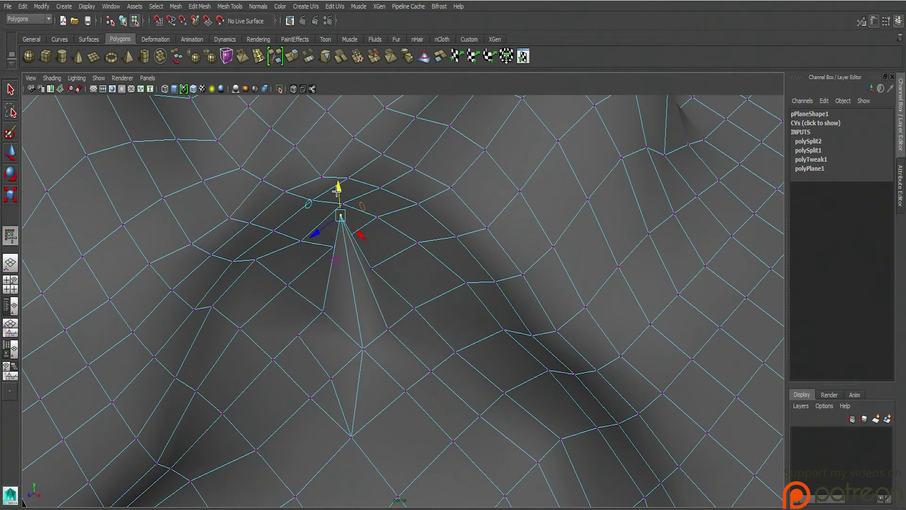
key(ctrl+z)
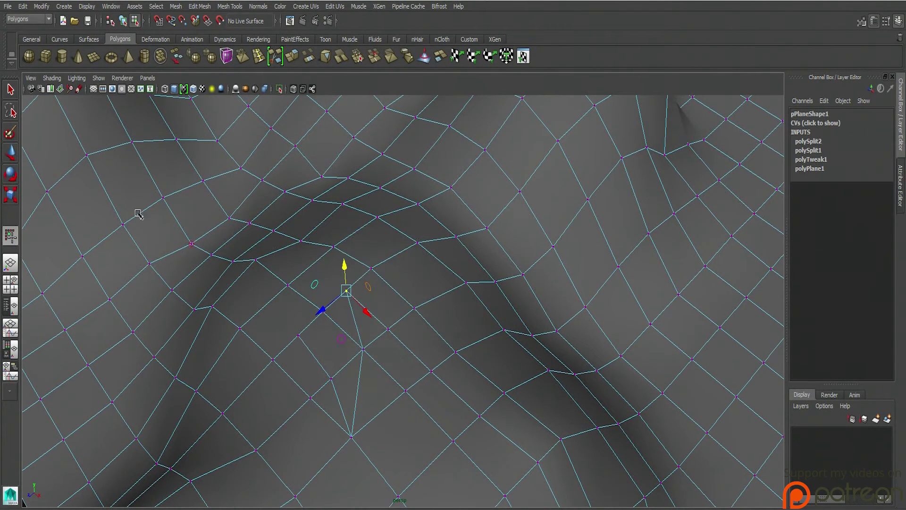
Step: Turn on Soft Select for the selected vertex in the Select Tool's settings
double_click(10, 89)
click(187, 196)
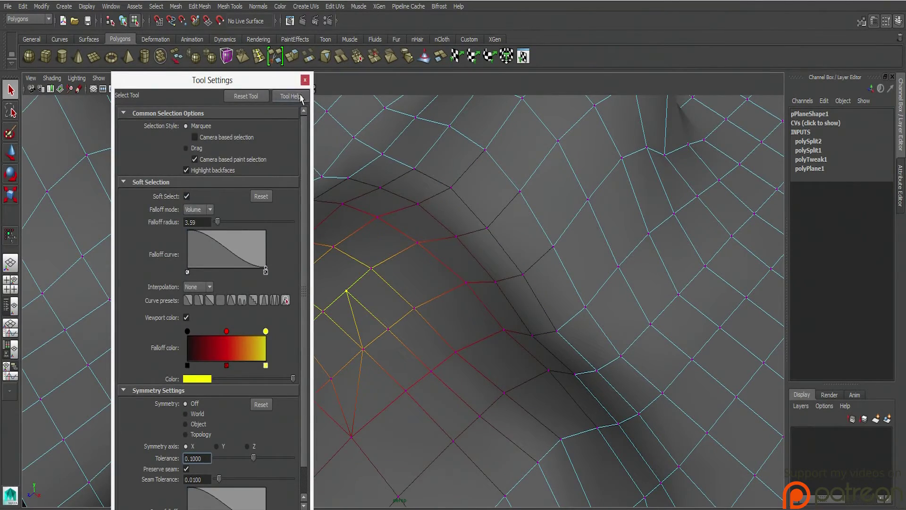
Step: Close the Select Tool's settings and raise the soft-selected vertex on the front hill slightly with the Move Tool
click(305, 80)
scroll(324, 293, down, 10)
key(w)
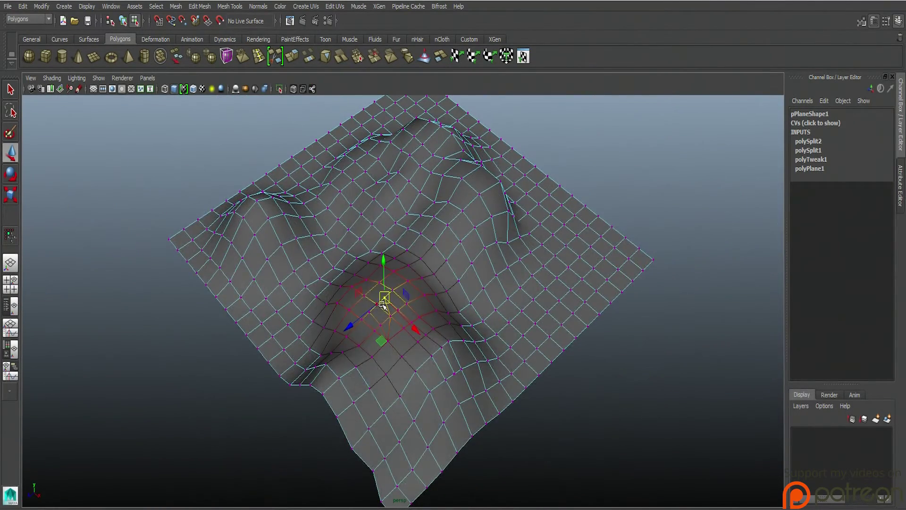
mouse_move(376, 267)
mouse_down()
mouse_move(376, 229)
mouse_move(264, 253)
mouse_move(379, 260)
mouse_up()
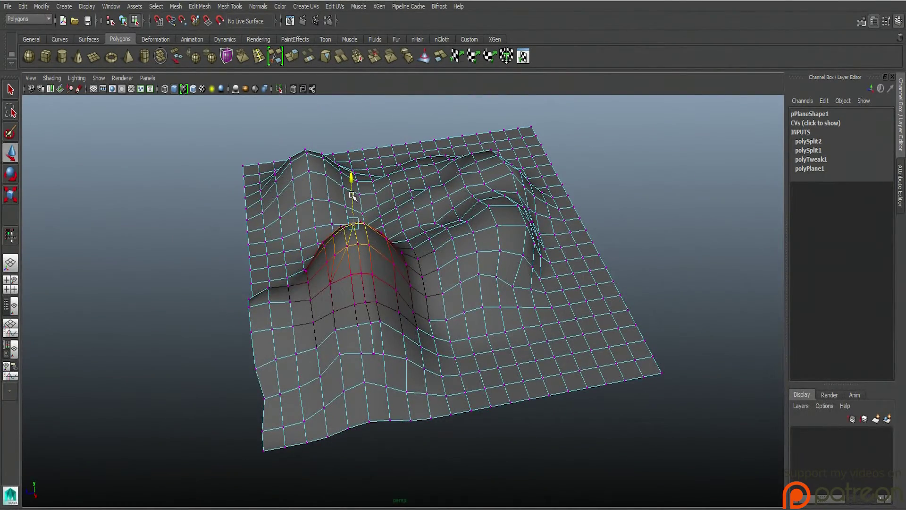
Step: Lower the slope of the neighbouring hill by moving one of its vertices down with soft selection, keeping that vertex selected
click(495, 262)
drag(500, 248, 491, 293)
click(659, 208)
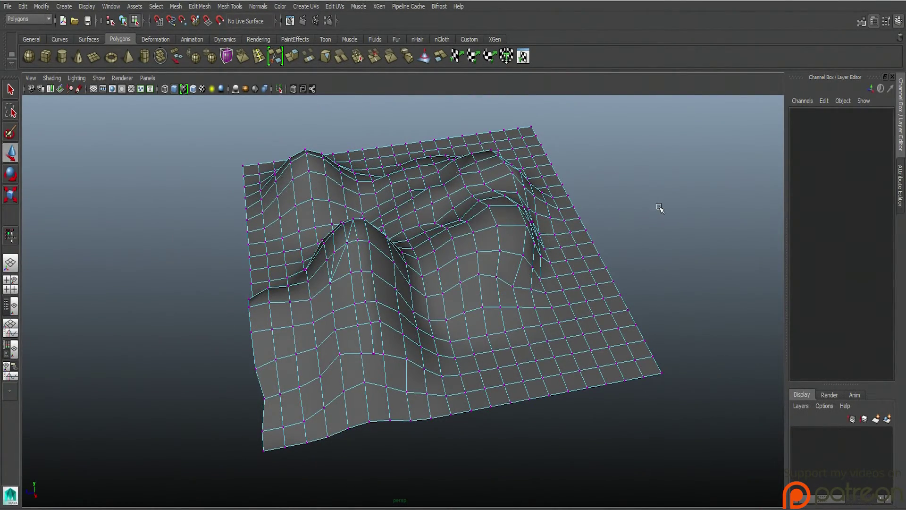
key(ctrl+z)
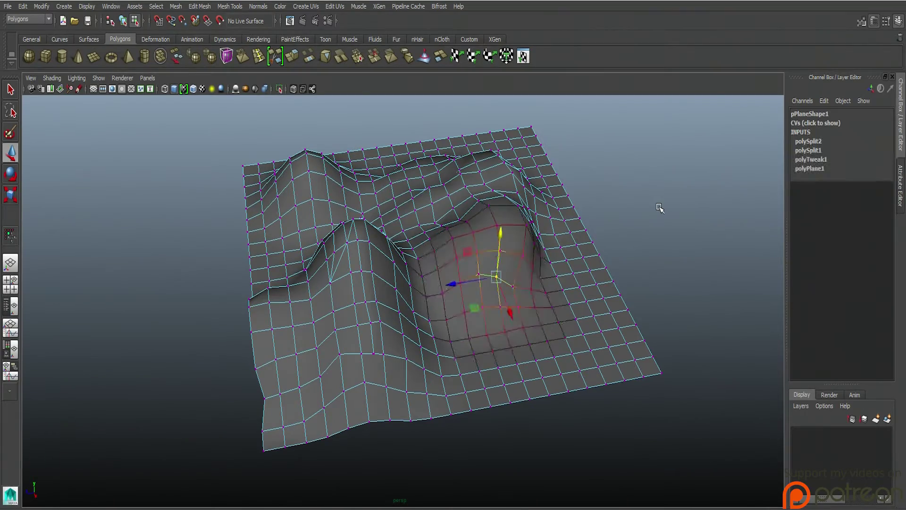
Step: Insert an edge loop across the whole plane, running through the valley between the hills, with the Insert Edge Loop Tool
mouse_move(410, 253)
alt+mouse_down()
mouse_move(439, 168)
mouse_move(457, 247)
mouse_move(412, 270)
alt+mouse_up()
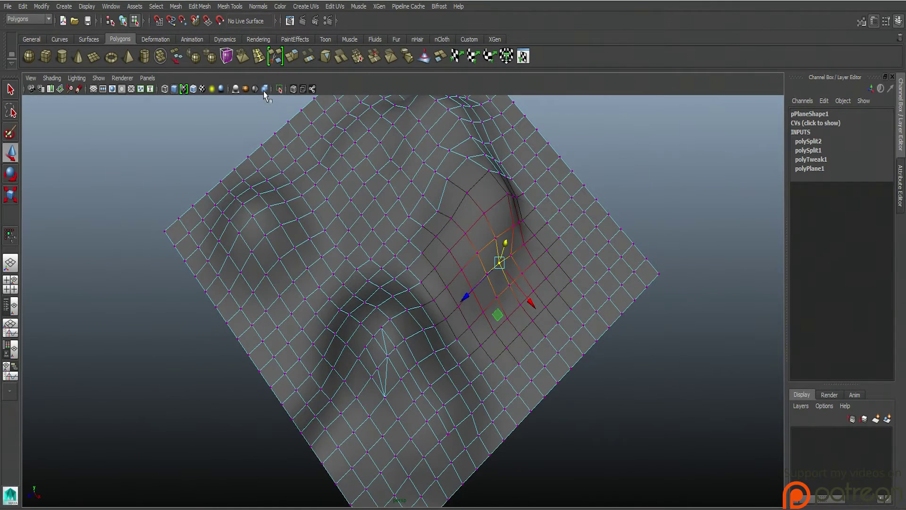
click(259, 57)
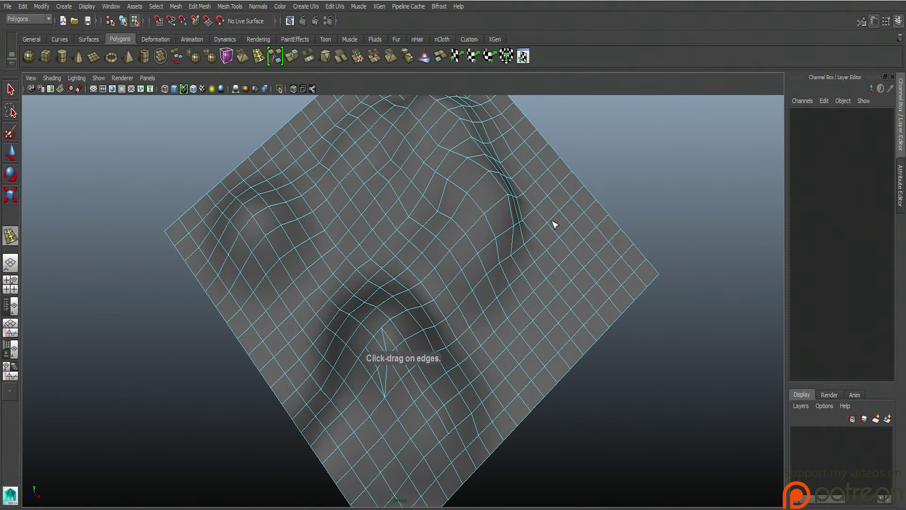
alt+drag(477, 283, 336, 141)
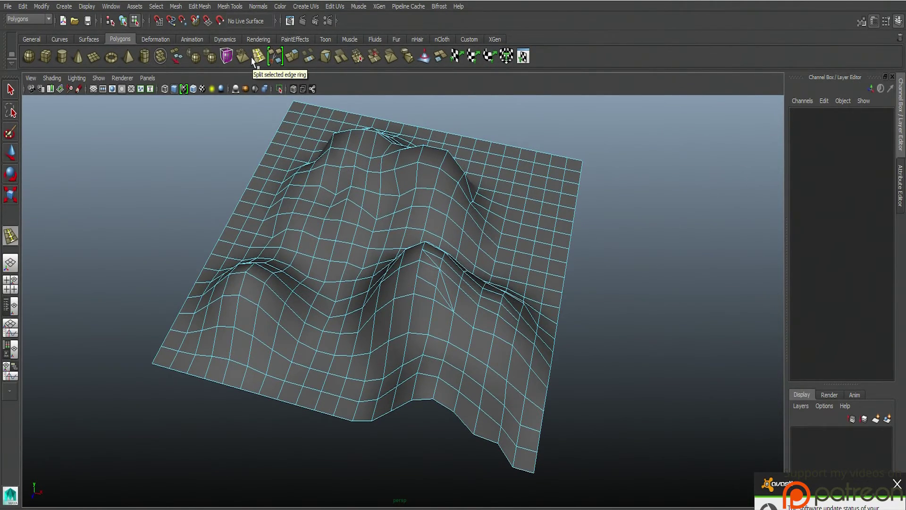
alt+drag(241, 156, 312, 169)
click(316, 296)
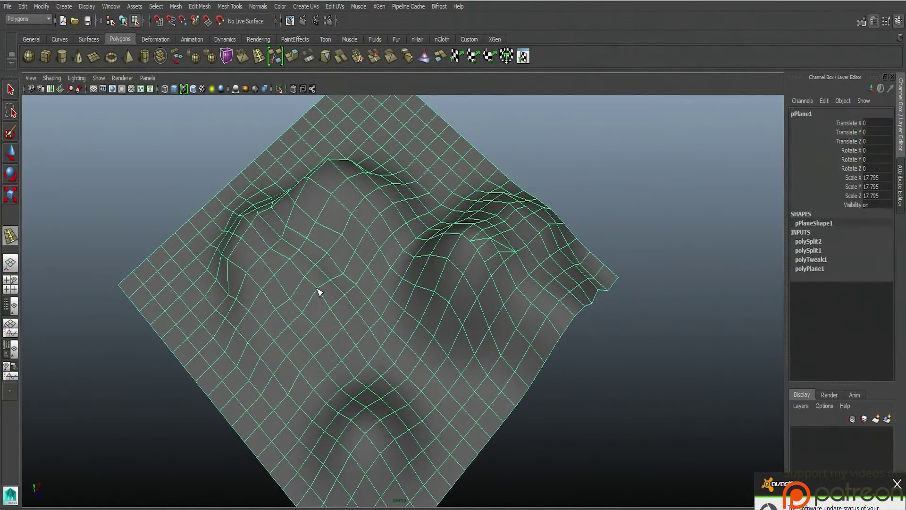
key(F10)
double_click(319, 292)
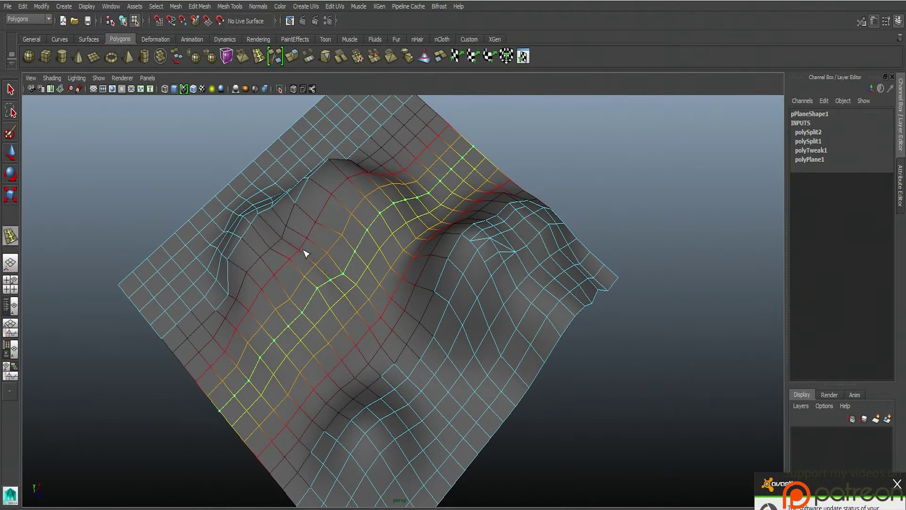
drag(342, 279, 350, 283)
drag(349, 279, 355, 283)
drag(356, 289, 343, 282)
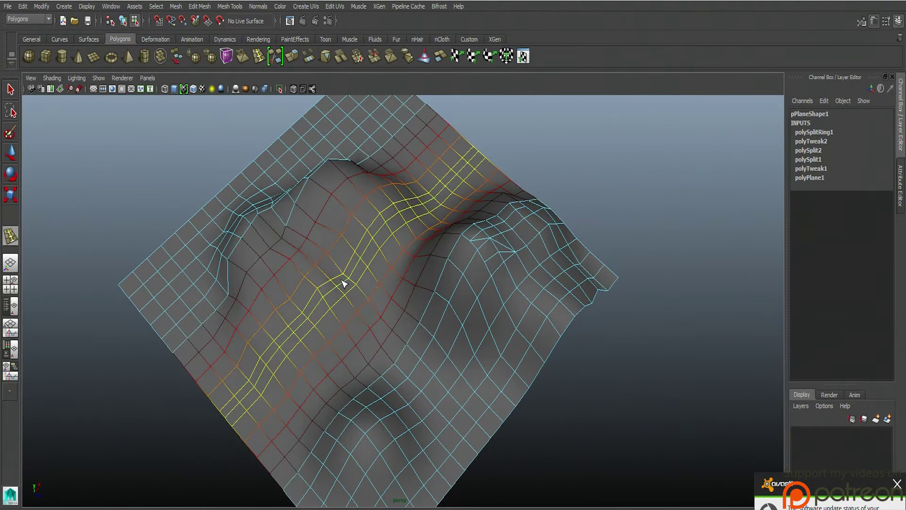
Step: Insert four more parallel edge loops, one in each successive face row beside the first loop
drag(335, 327, 338, 322)
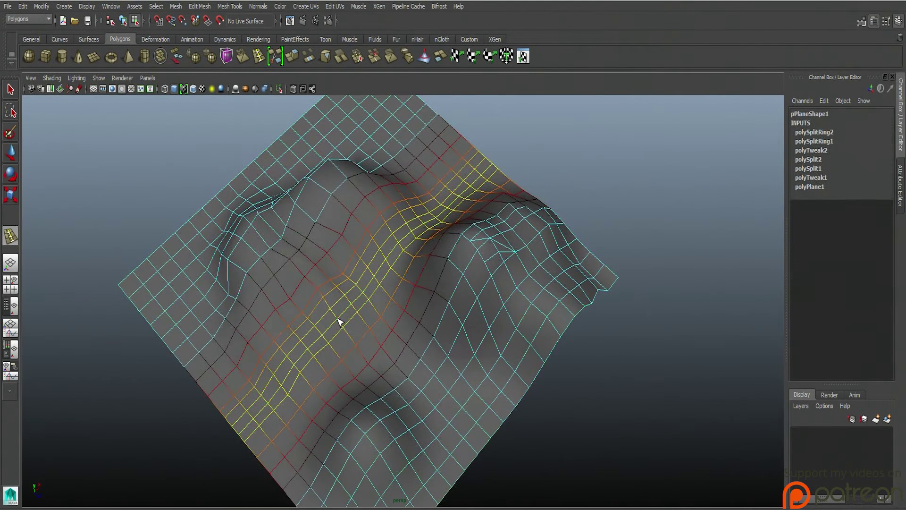
click(352, 340)
click(366, 360)
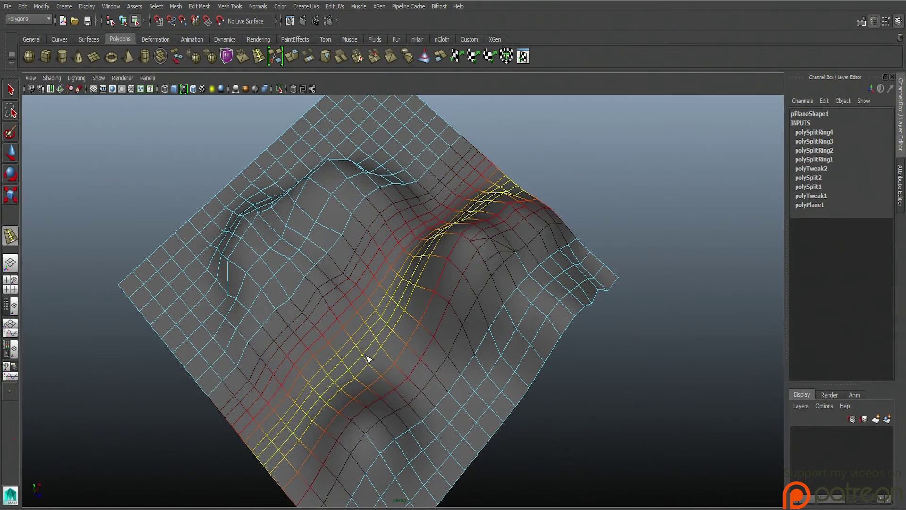
click(378, 377)
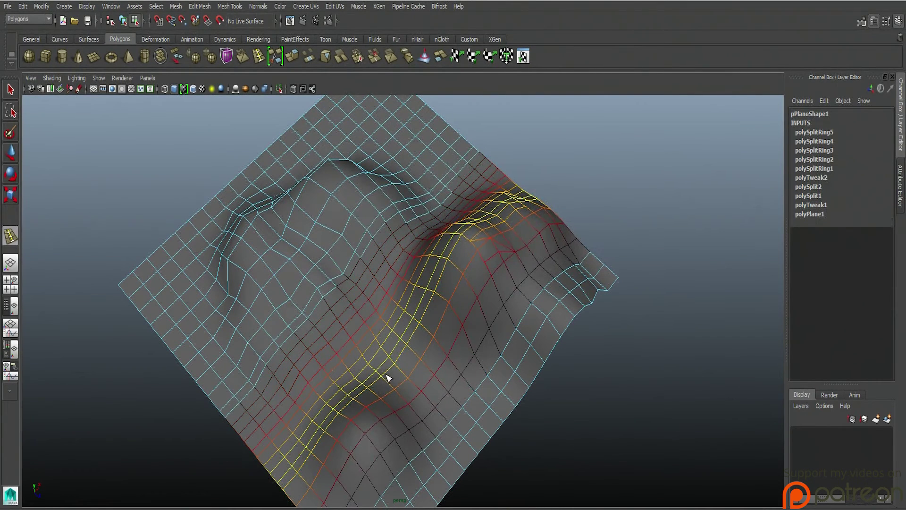
Step: Restart the Insert Edge Loop Tool and add three further parallel loops across the slopes of the hills
key(q)
key(g)
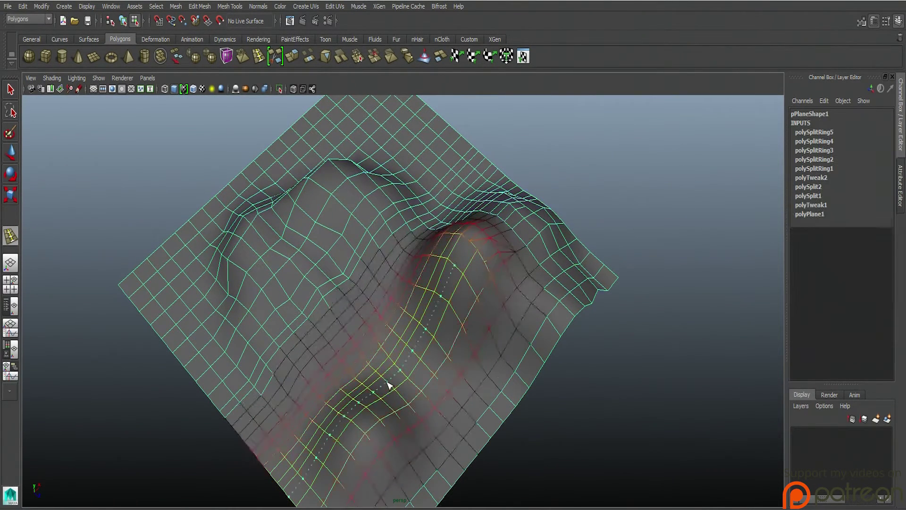
click(393, 388)
click(417, 413)
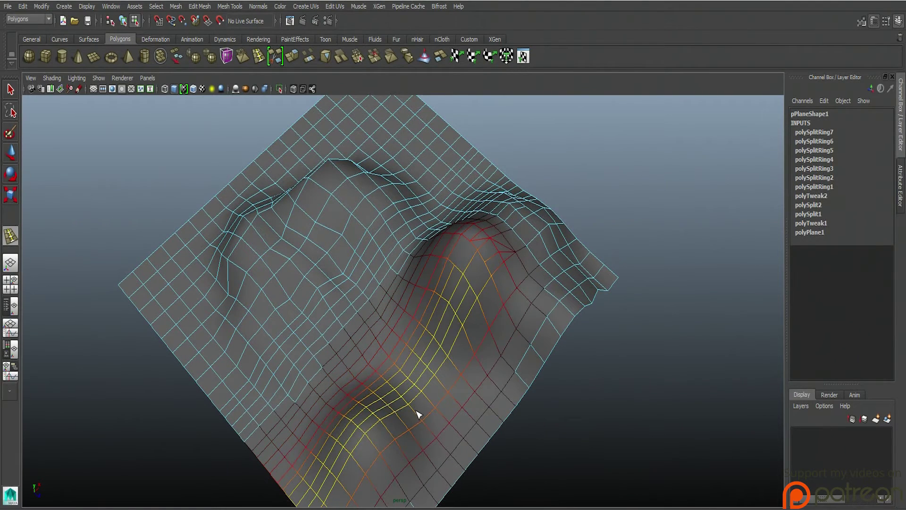
click(416, 420)
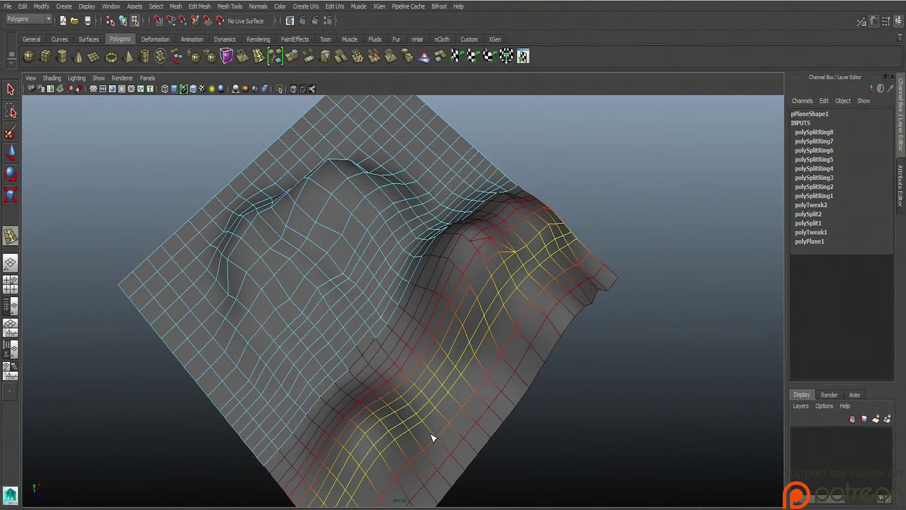
Step: Add the last three parallel edge loops up to the plane's outer border and leave the Insert Edge Loop Tool
click(436, 439)
click(444, 446)
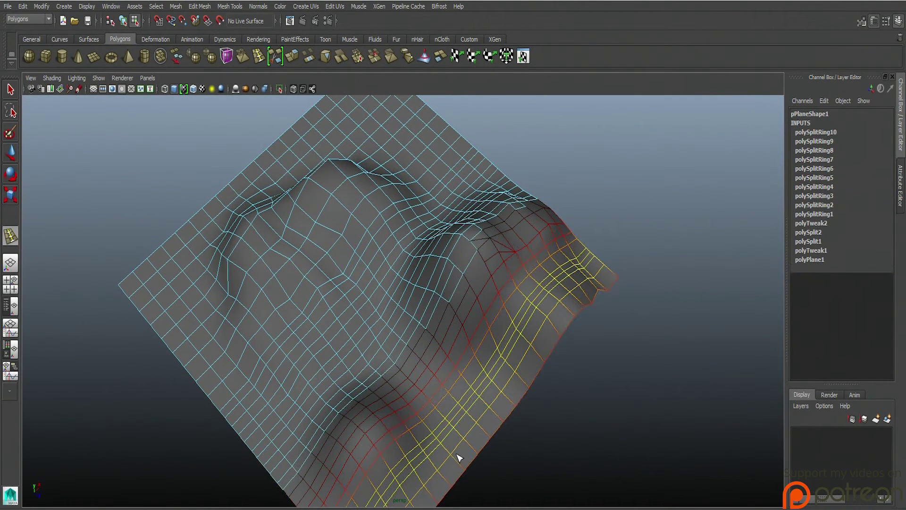
click(459, 464)
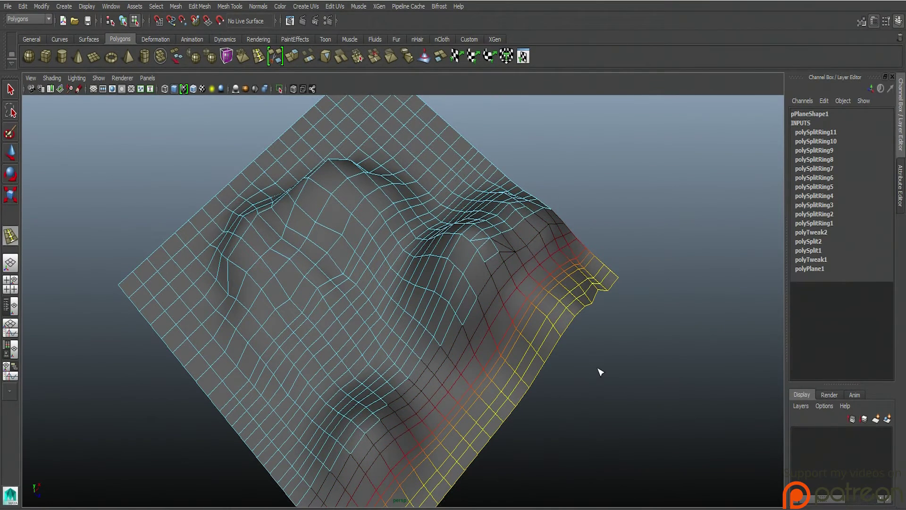
key(q)
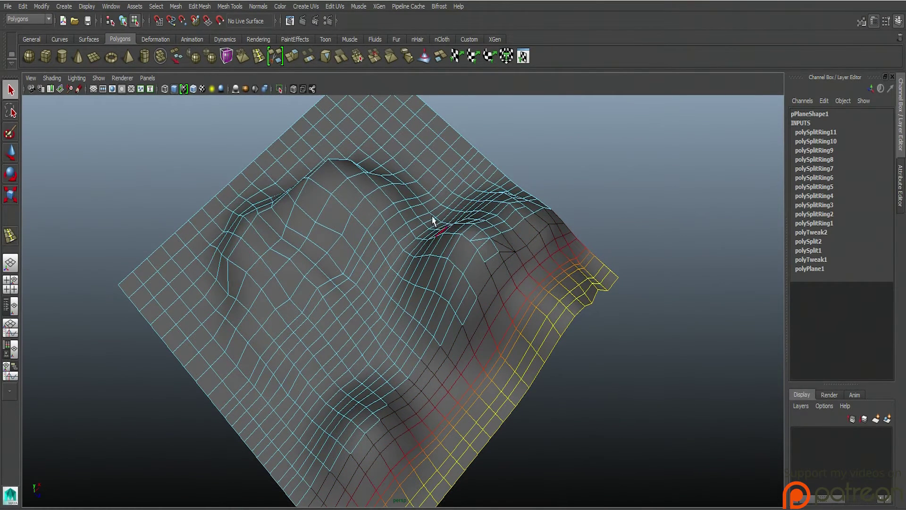
Step: In vertex mode, move the front hill's crest vertex vertically and raise a vertex near the plane's border into a soft hill
click(519, 134)
alt+drag(519, 135, 529, 305)
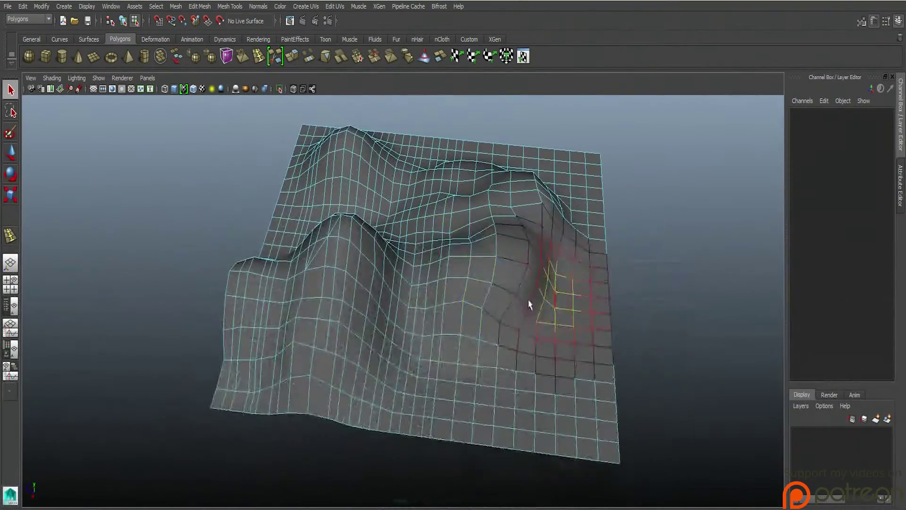
right_click(340, 219)
click(314, 219)
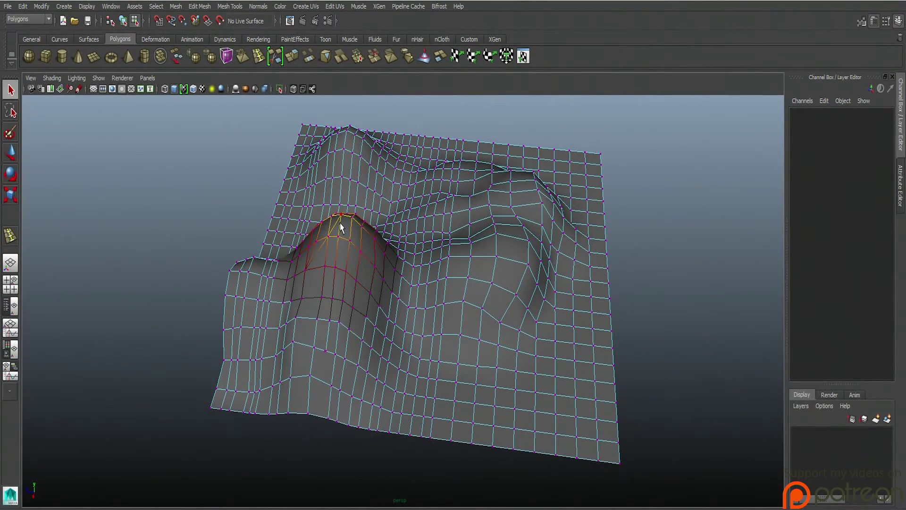
click(341, 216)
key(w)
drag(341, 217, 340, 270)
click(293, 349)
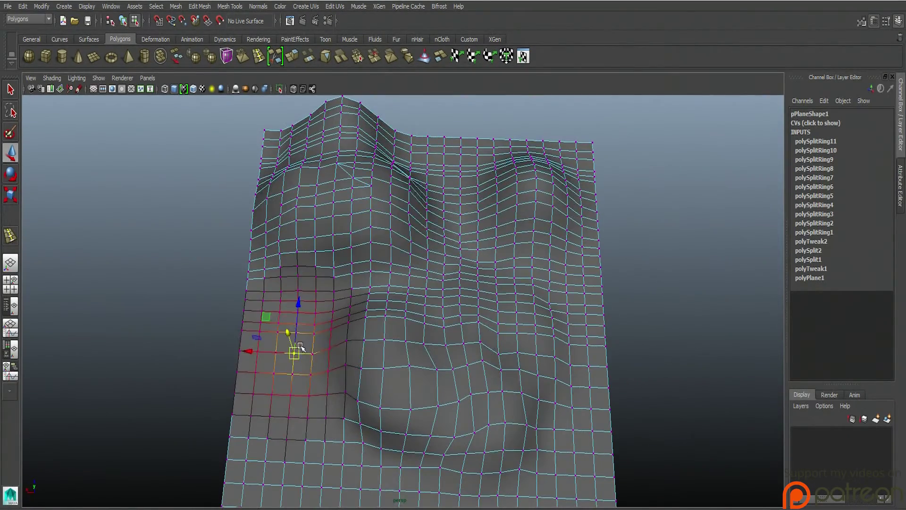
drag(283, 329, 255, 347)
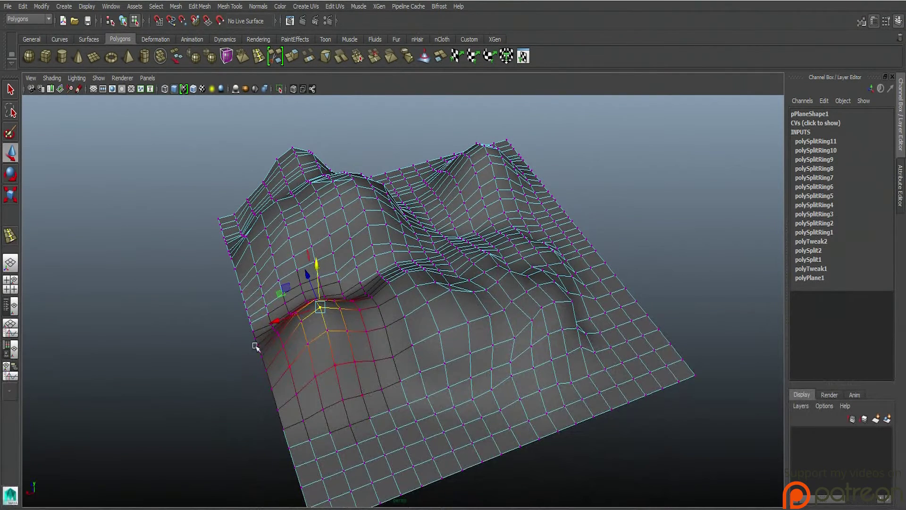
Step: Display the plane with smooth mesh preview, clear the vertex selection and inspect the rounded terrain
click(275, 56)
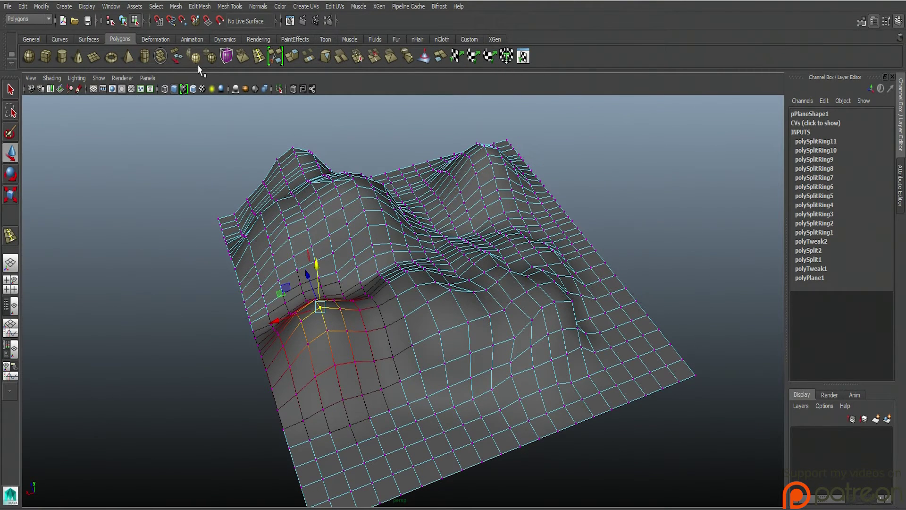
key(q)
click(657, 188)
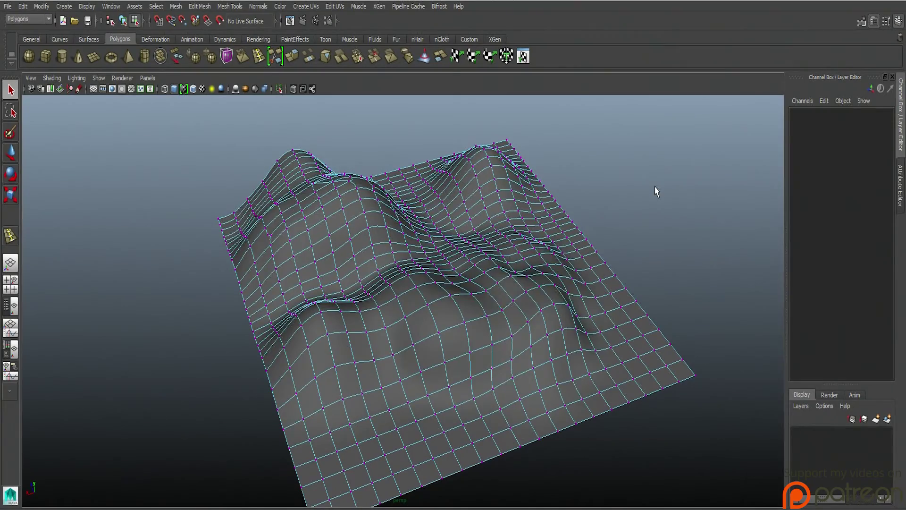
click(534, 293)
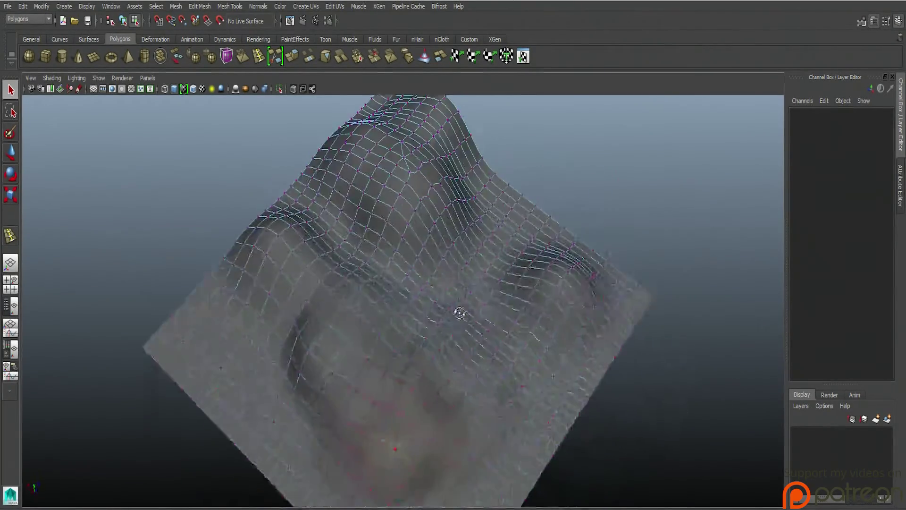
alt+drag(460, 313, 468, 307)
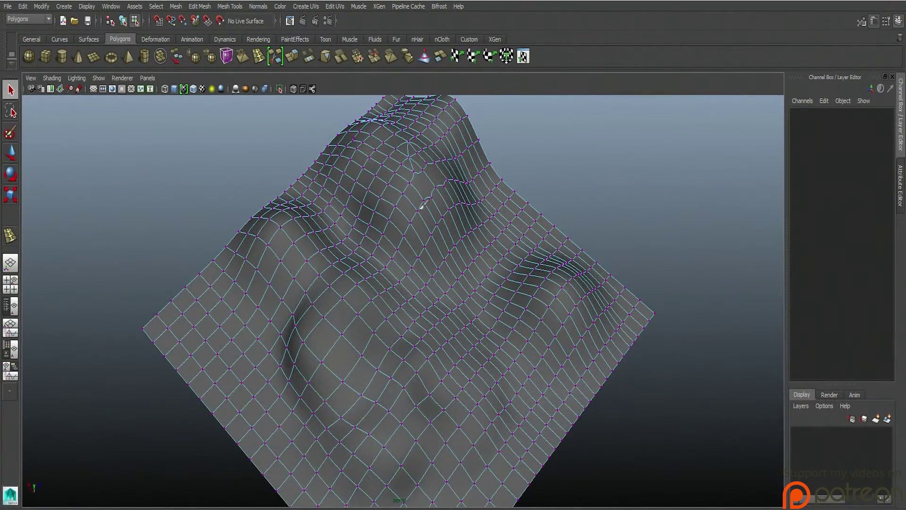
Step: Reactivate the Sculpt Geometry Tool and check its brush settings, leaving the Smooth operation at strength 2
key(y)
alt+drag(422, 206, 371, 226)
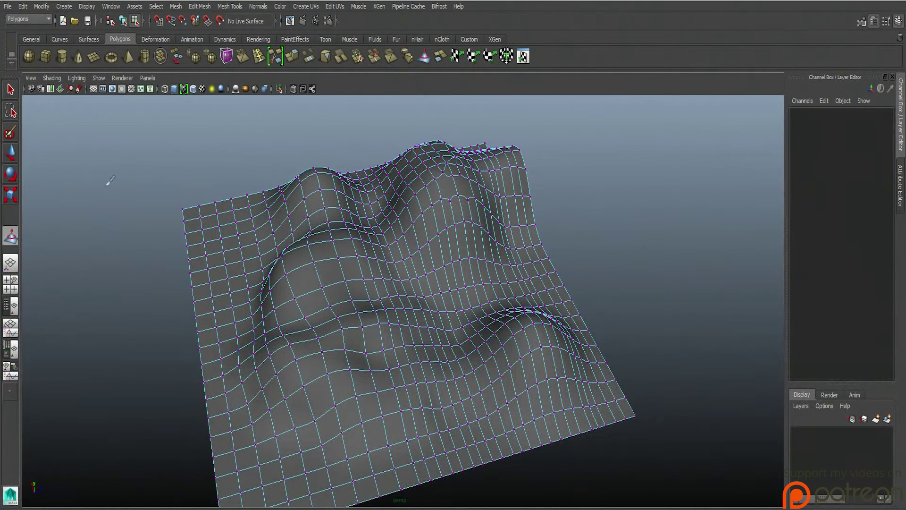
double_click(16, 241)
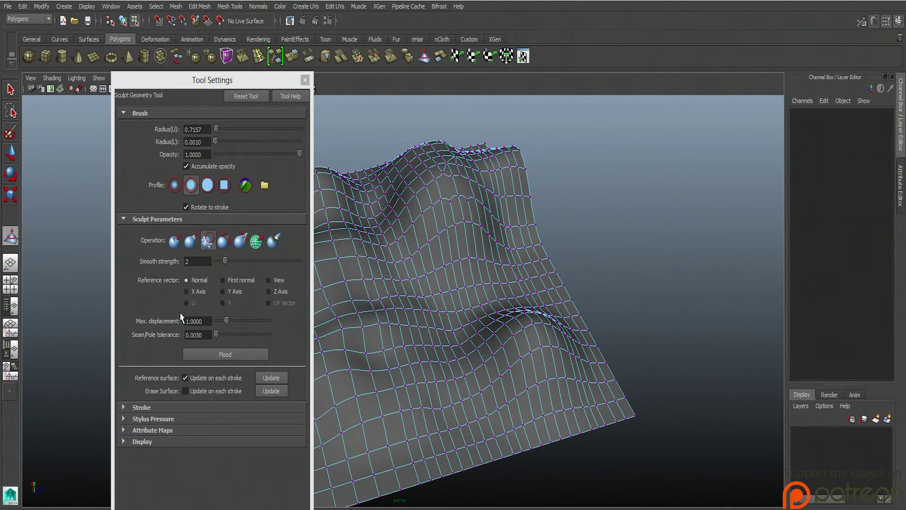
click(305, 79)
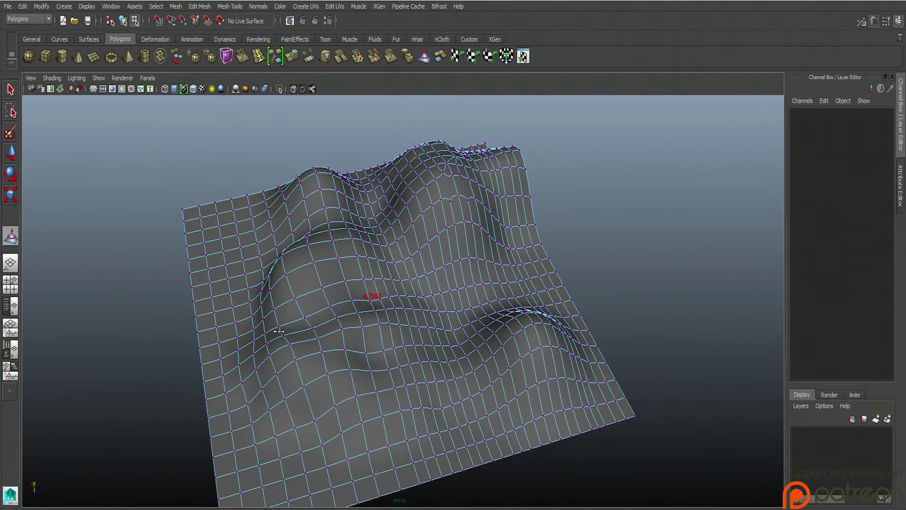
Step: Return the plane to object mode, select it, reactivate the Sculpt Geometry Tool and inspect the terrain around the added splits
right_drag(319, 302, 359, 292)
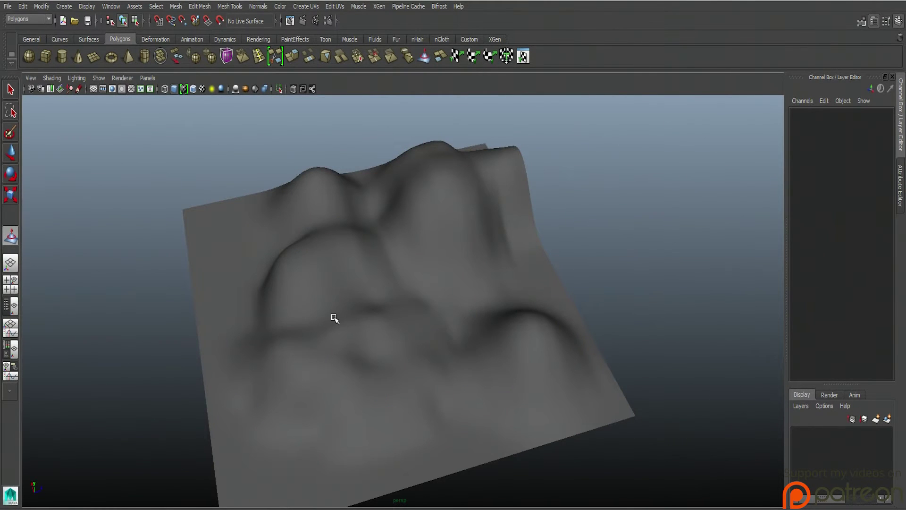
key(q)
click(334, 319)
click(11, 238)
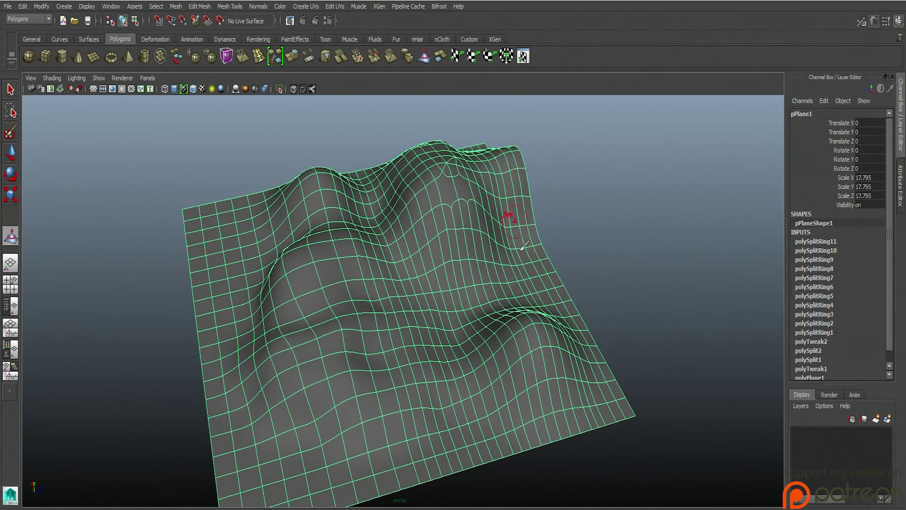
alt+drag(508, 209, 425, 310)
alt+right_drag(425, 309, 493, 348)
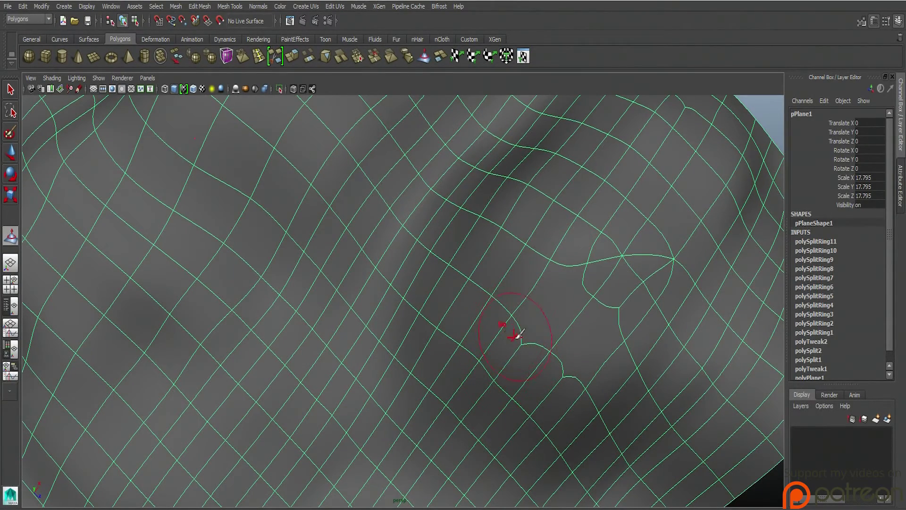
scroll(487, 262, down, 5)
mouse_move(487, 263)
alt+mouse_down()
mouse_move(425, 293)
mouse_move(456, 273)
mouse_move(462, 254)
mouse_move(492, 307)
mouse_move(438, 229)
mouse_move(574, 231)
mouse_move(453, 300)
alt+mouse_up()
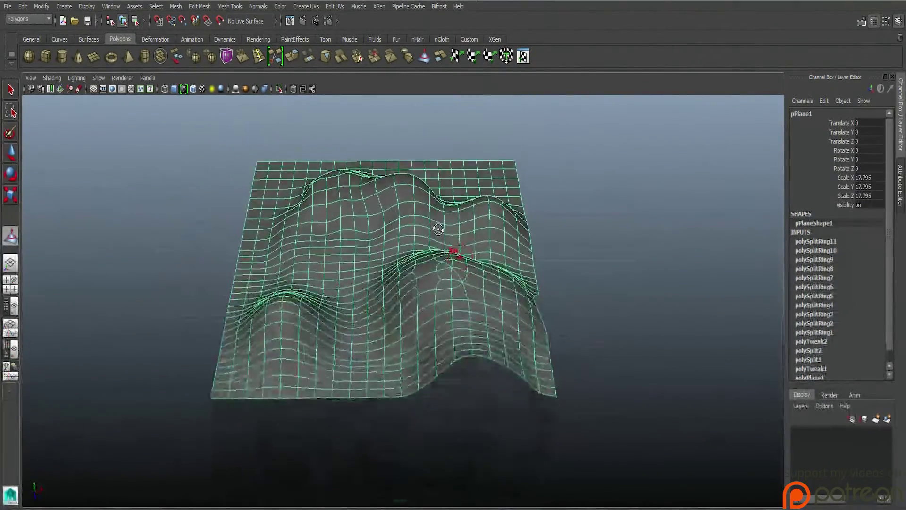
alt+drag(543, 279, 402, 294)
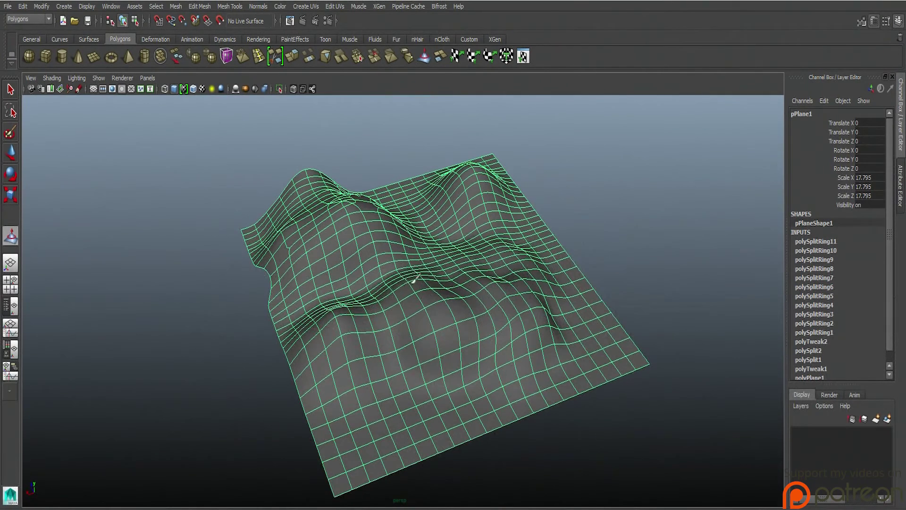
Step: Set the Sculpt Geometry Tool's operation to Pull and paint strokes that raise a rounded hill at the plane's near corner
double_click(13, 237)
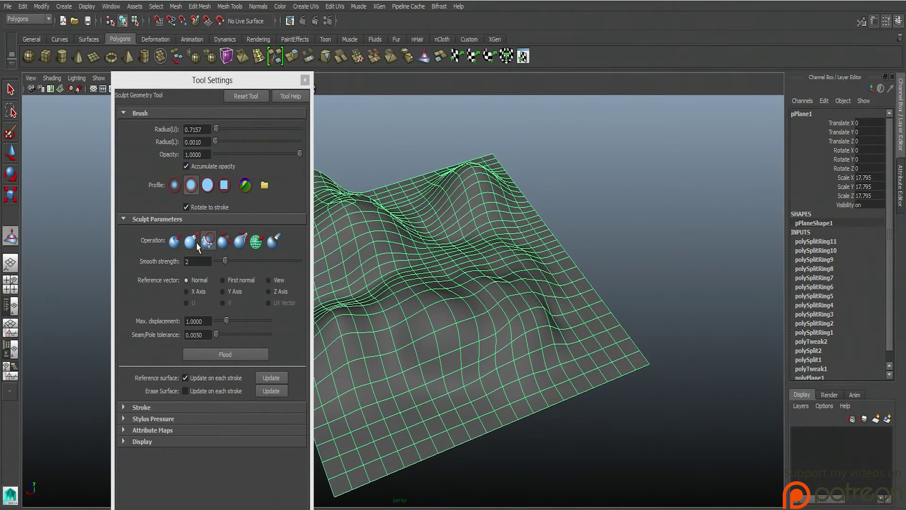
click(194, 242)
click(304, 81)
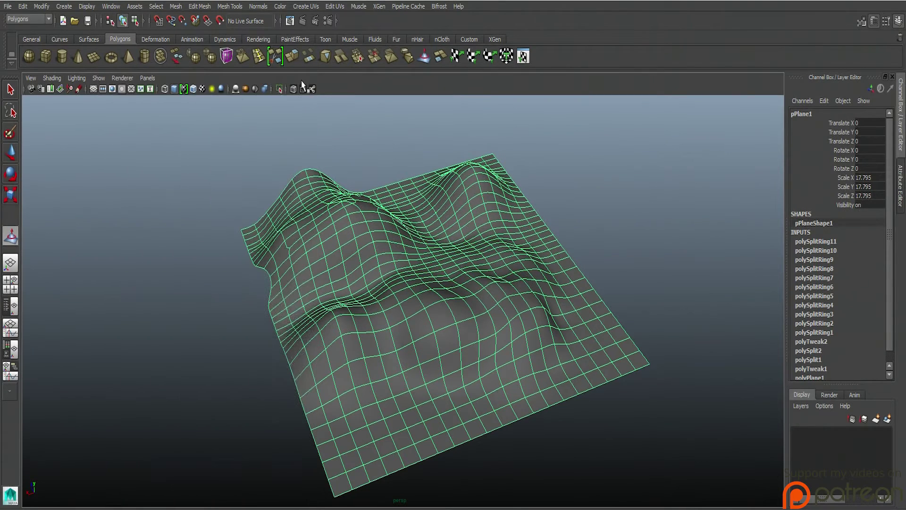
drag(317, 415, 397, 404)
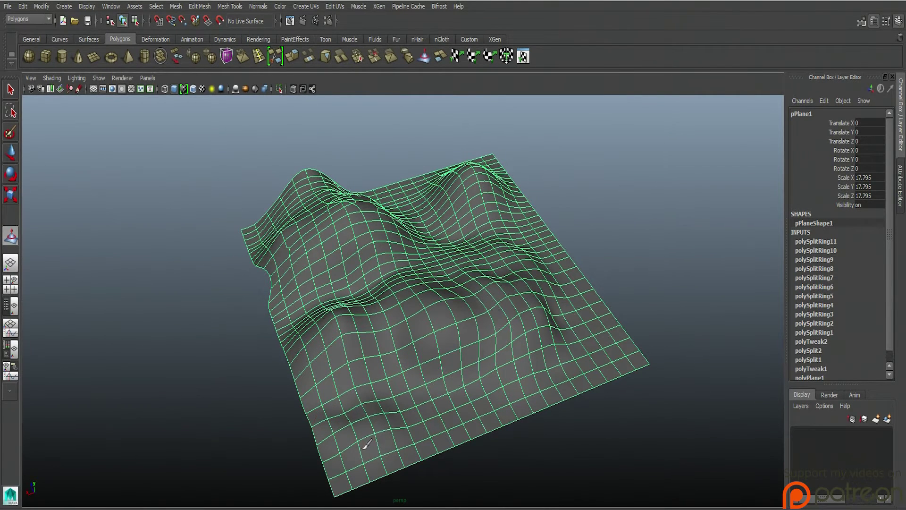
mouse_move(366, 444)
mouse_down()
mouse_move(390, 431)
mouse_move(331, 425)
mouse_move(385, 428)
mouse_move(392, 449)
mouse_move(350, 465)
mouse_move(381, 454)
mouse_move(354, 431)
mouse_move(384, 446)
mouse_move(394, 421)
mouse_move(387, 410)
mouse_move(370, 429)
mouse_move(318, 421)
mouse_move(357, 428)
mouse_move(382, 404)
mouse_move(373, 406)
mouse_move(405, 403)
mouse_move(441, 430)
mouse_move(412, 350)
mouse_move(516, 297)
mouse_move(526, 318)
mouse_move(318, 279)
mouse_up()
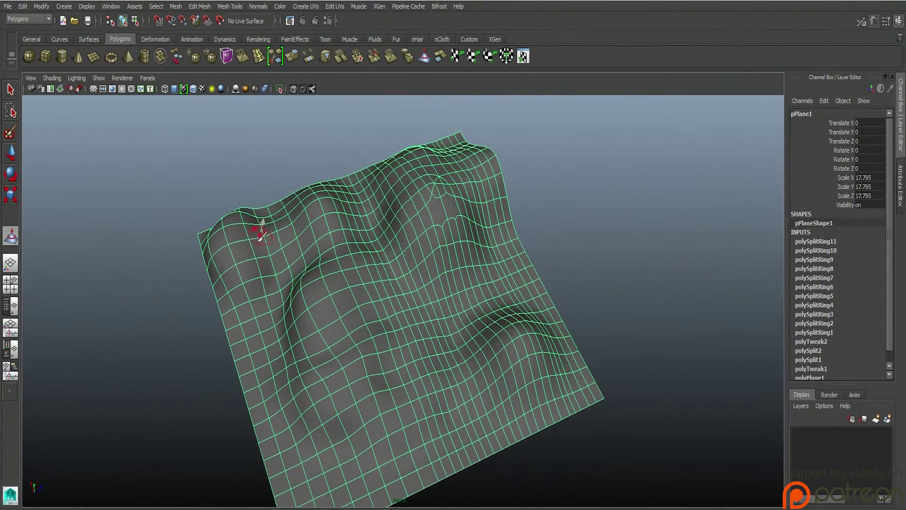
mouse_move(276, 217)
alt+mouse_down()
mouse_move(270, 250)
mouse_move(334, 255)
alt+mouse_up()
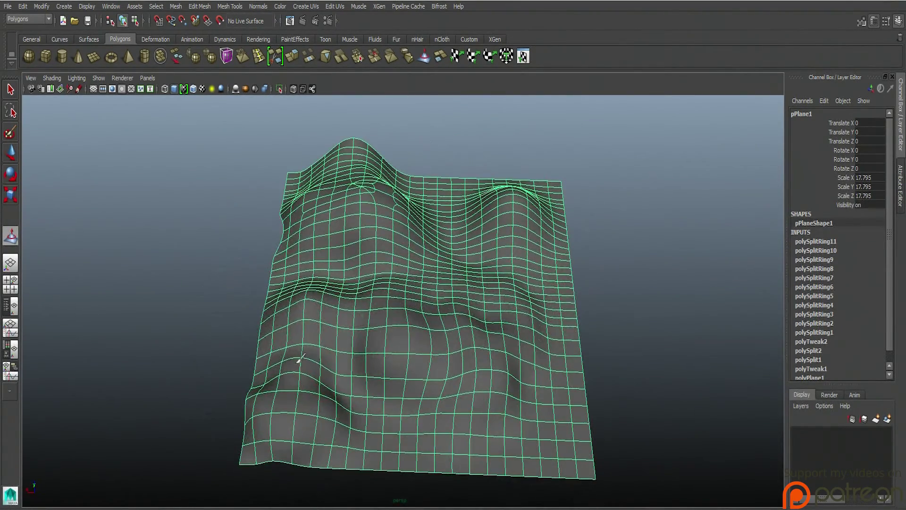
mouse_move(333, 360)
alt+mouse_down()
mouse_move(249, 360)
mouse_move(303, 362)
alt+mouse_up()
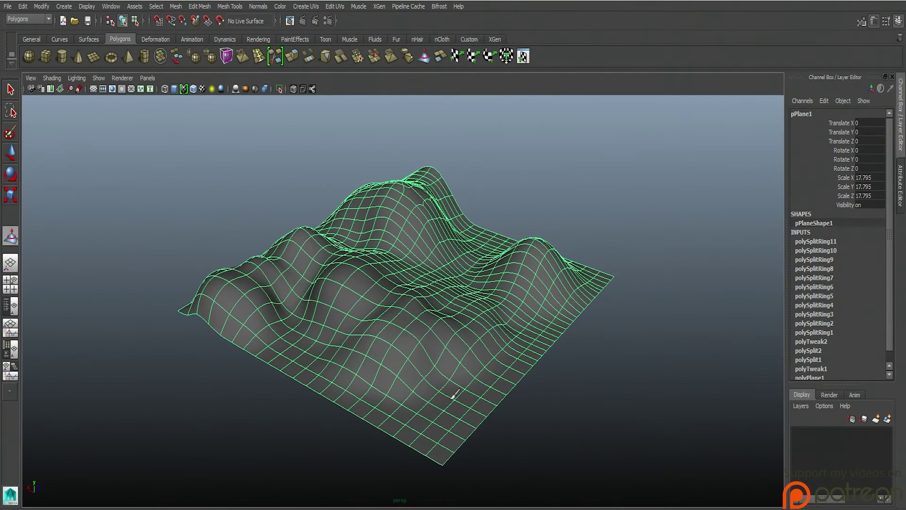
Step: Pull up additional bumps along the front hill's slope and the ridge between the front hills and the valley
drag(455, 393, 515, 394)
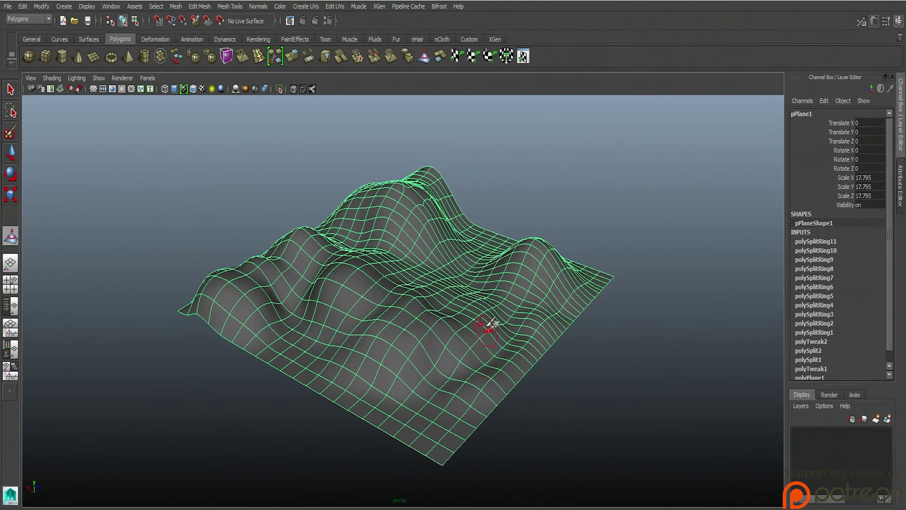
mouse_move(491, 325)
mouse_down()
mouse_move(454, 292)
mouse_move(399, 269)
mouse_up()
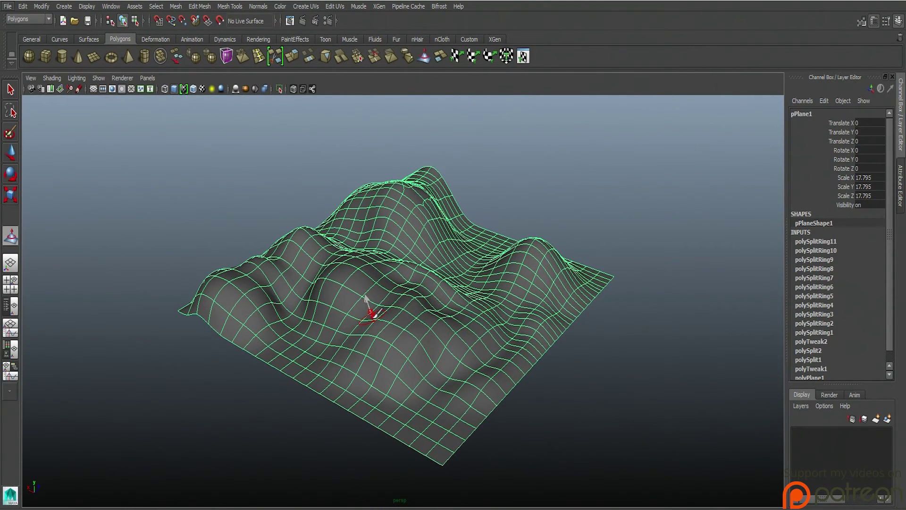
alt+drag(366, 298, 492, 360)
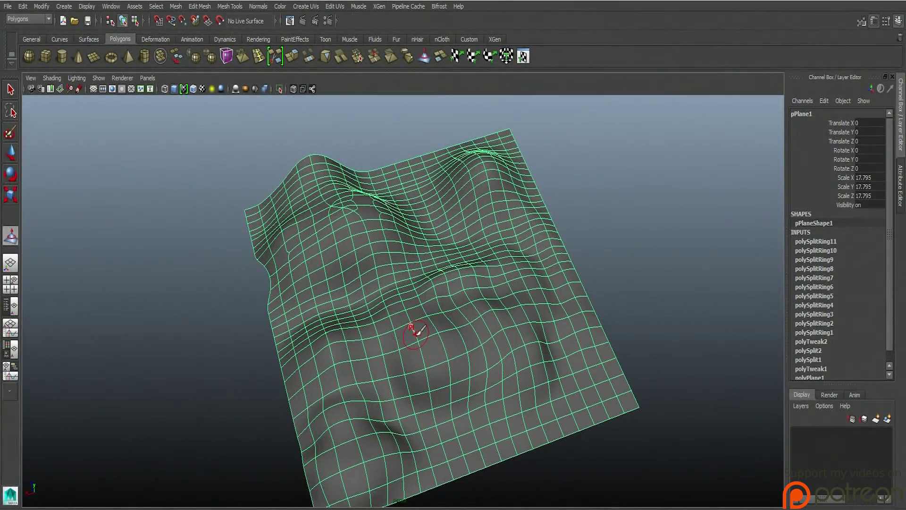
Step: Leave the sculpting brush and examine the terrain's mesh around the large hill and the added splits up close
key(q)
mouse_move(526, 313)
alt+mouse_down()
mouse_move(404, 291)
mouse_move(370, 297)
mouse_move(405, 300)
alt+mouse_up()
scroll(455, 239, up, 5)
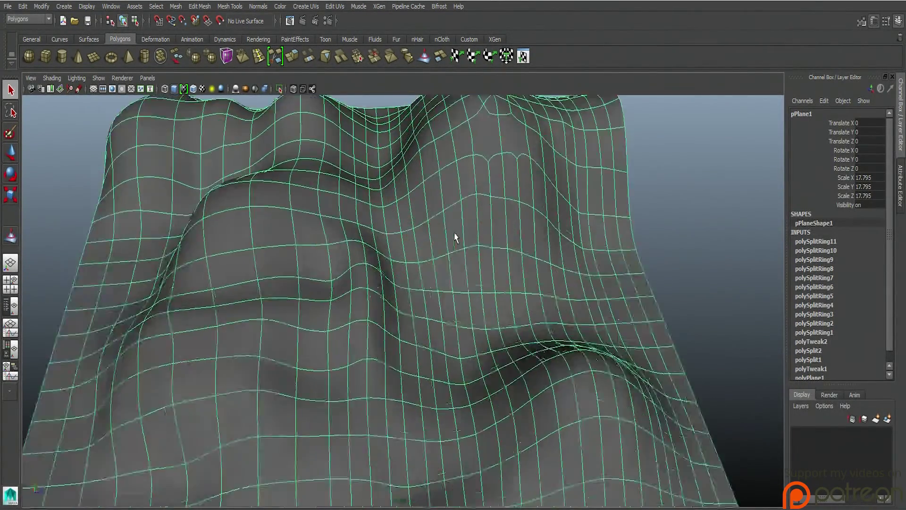
alt+drag(455, 238, 390, 387)
scroll(391, 387, up, 2)
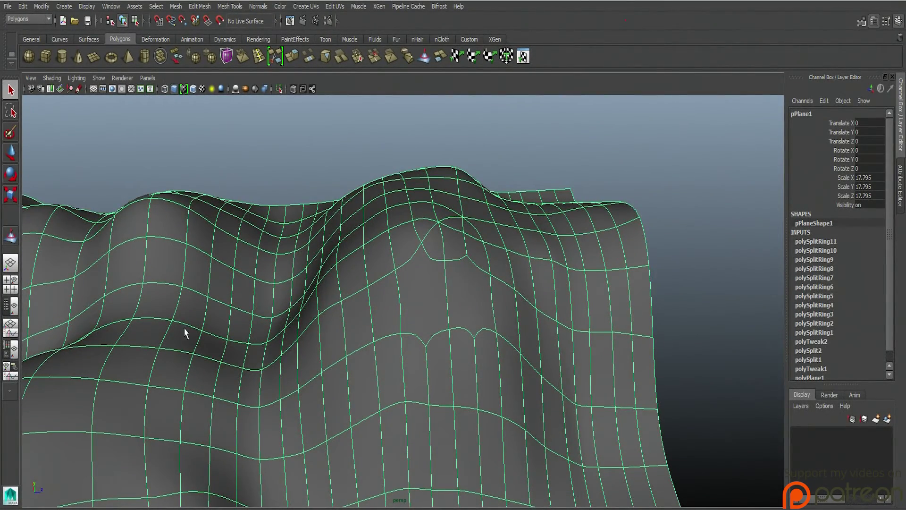
scroll(189, 329, down, 6)
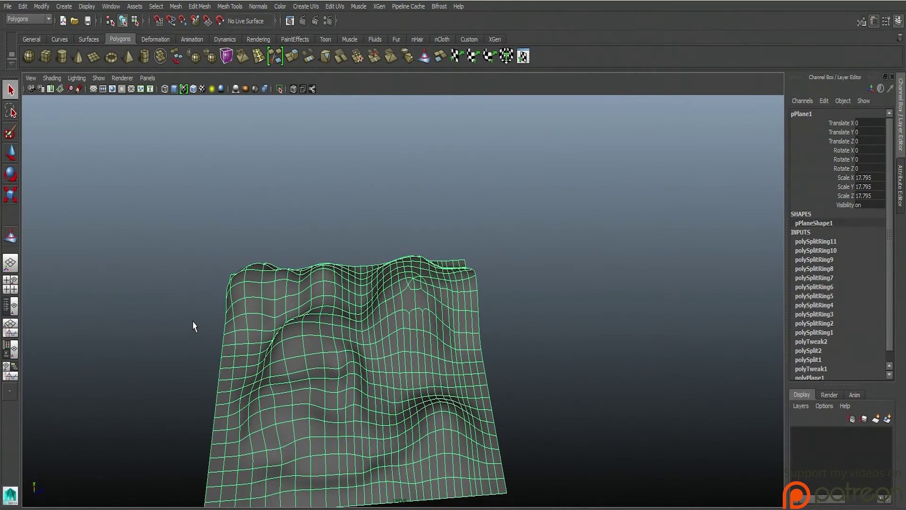
alt+middle_drag(318, 334, 378, 275)
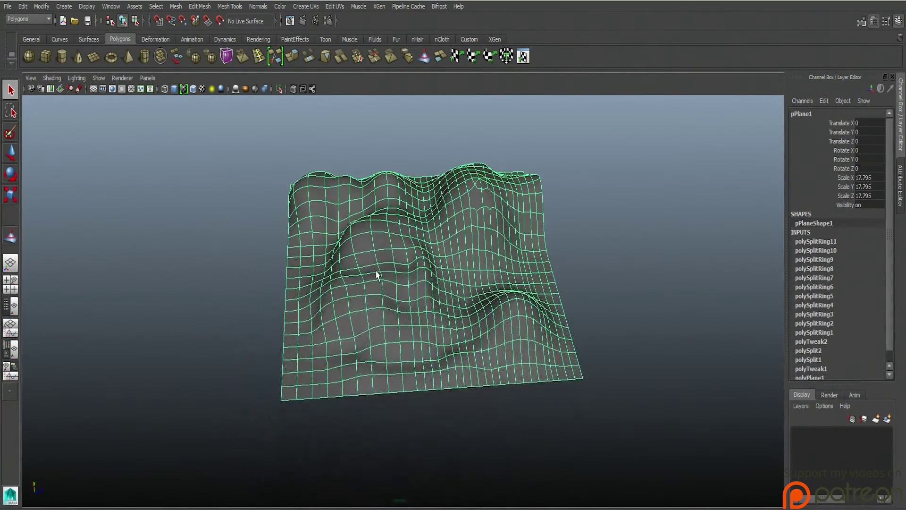
scroll(377, 274, up, 6)
scroll(376, 273, down, 4)
Step: In vertex mode, try raising a vertex on the central ridge into a soft peak, and undo the move
right_drag(376, 270, 337, 271)
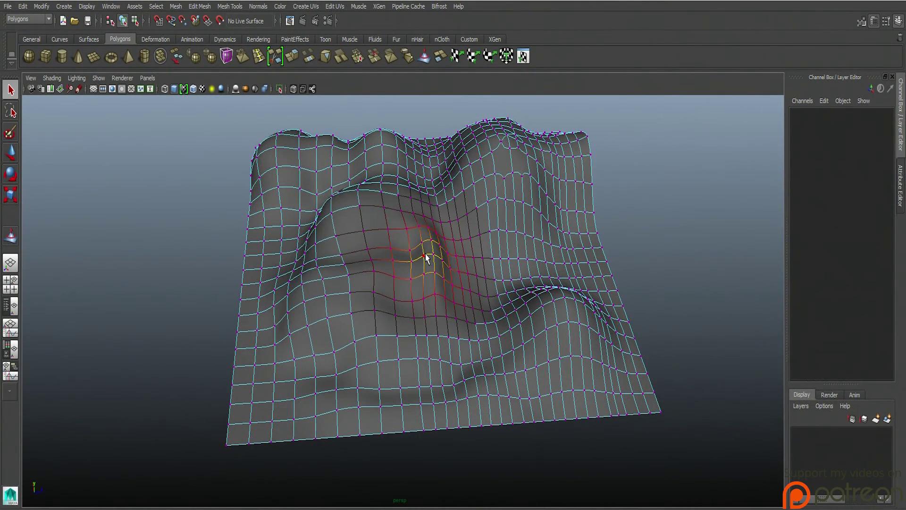
click(425, 257)
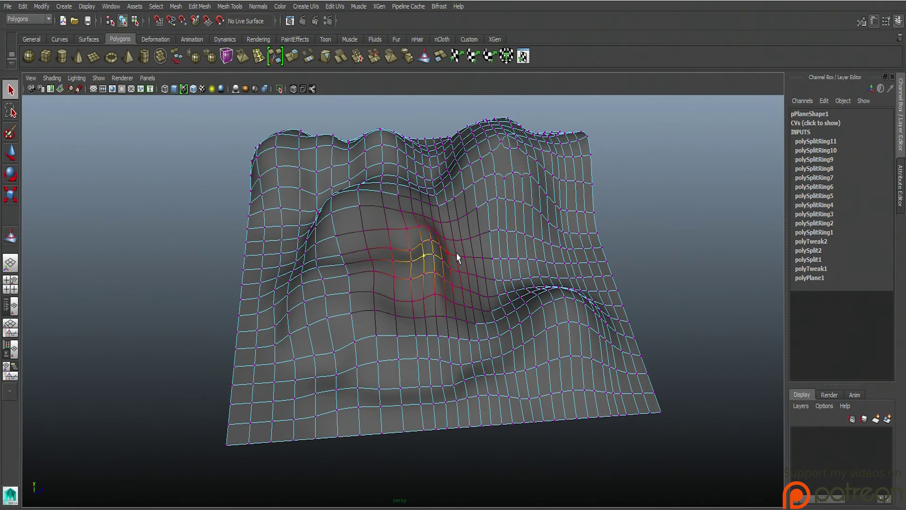
key(w)
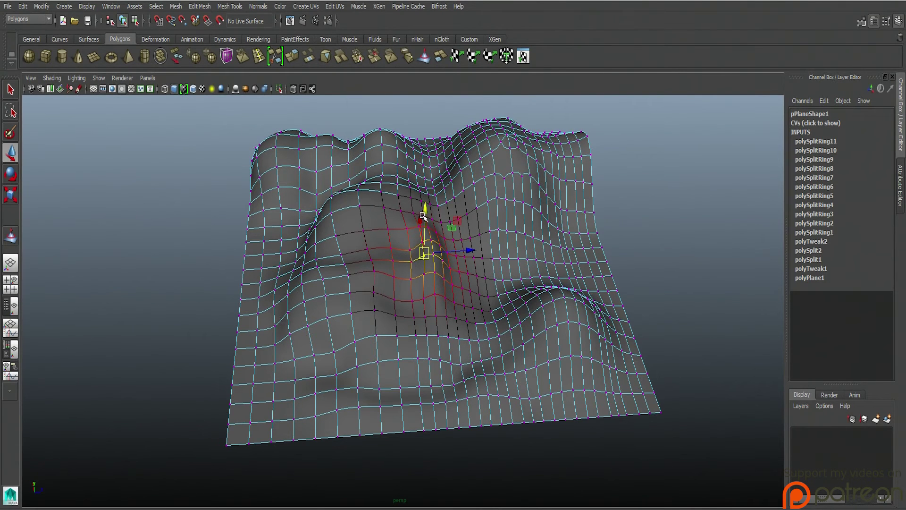
drag(426, 211, 426, 172)
alt+drag(595, 255, 688, 255)
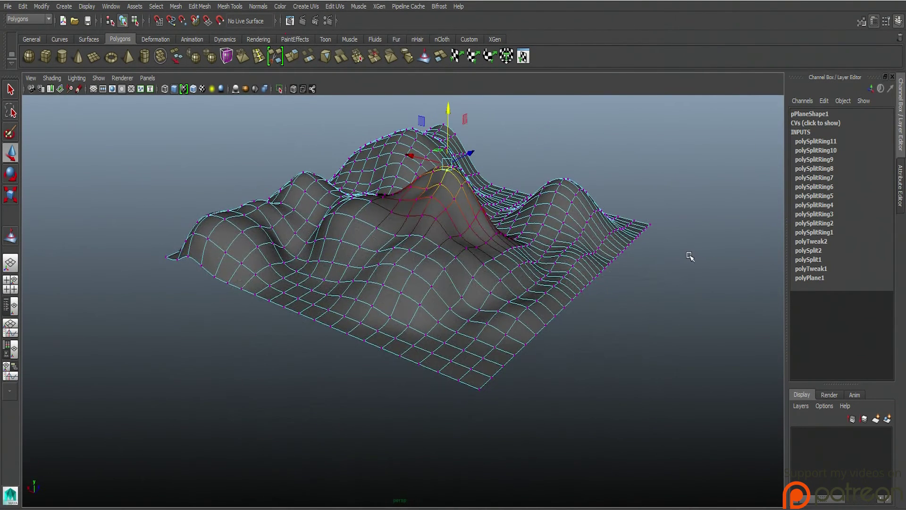
key(ctrl+z)
Step: Clear the vertex selection and examine the sculpted hills and valleys from several angles and distances
click(616, 277)
alt+drag(617, 277, 525, 283)
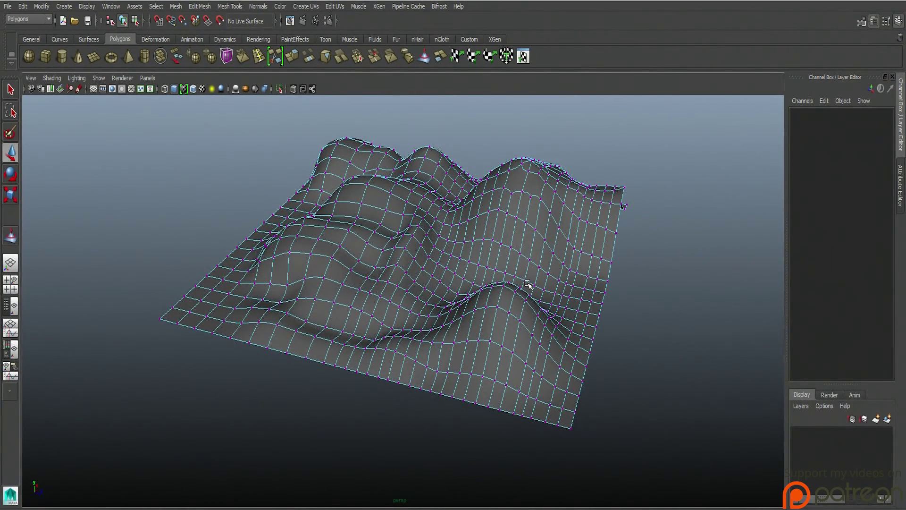
alt+drag(527, 283, 471, 184)
click(566, 282)
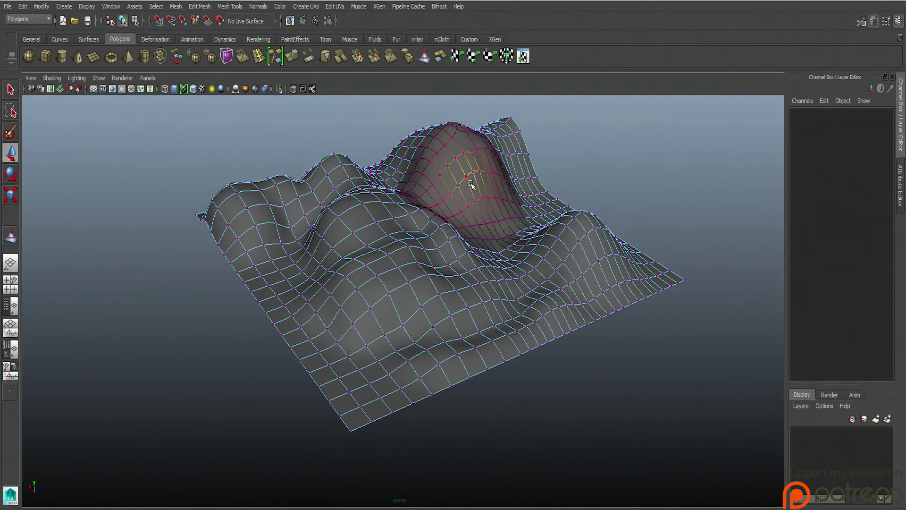
key(ctrl+z)
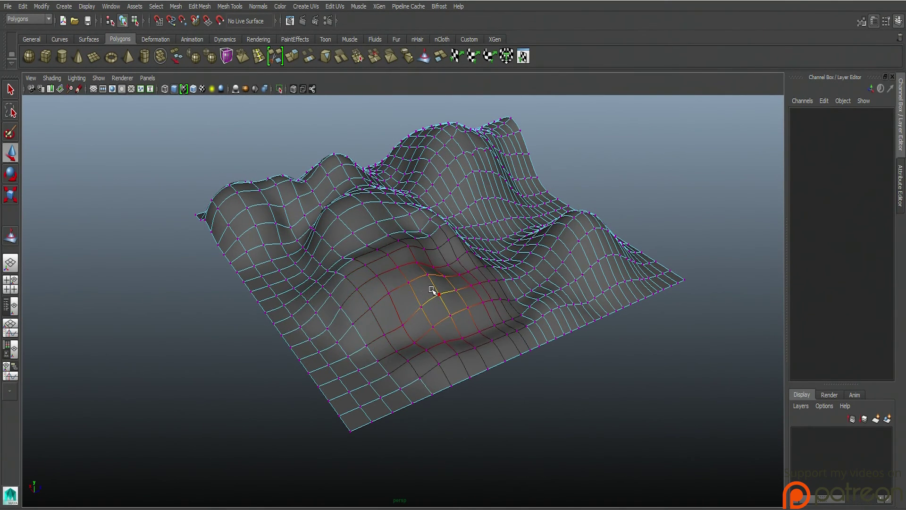
drag(433, 290, 466, 269)
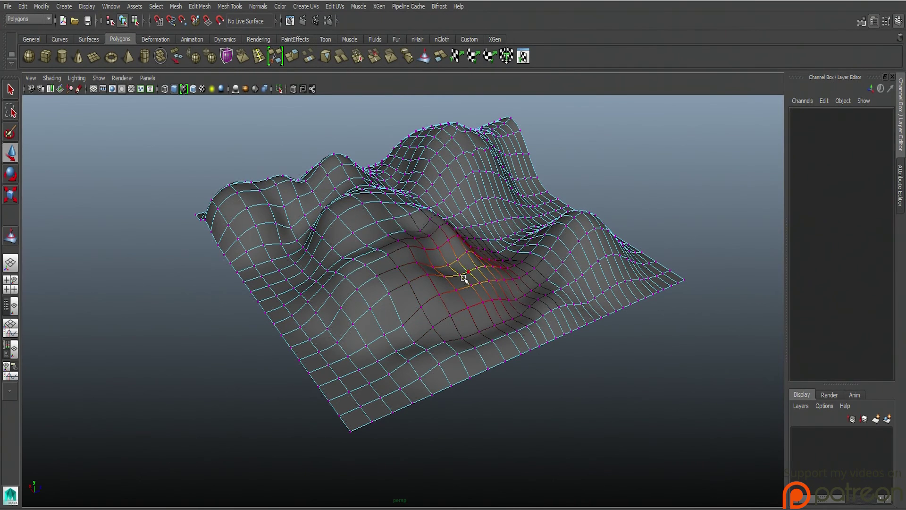
key(ctrl+z)
scroll(434, 324, down, 3)
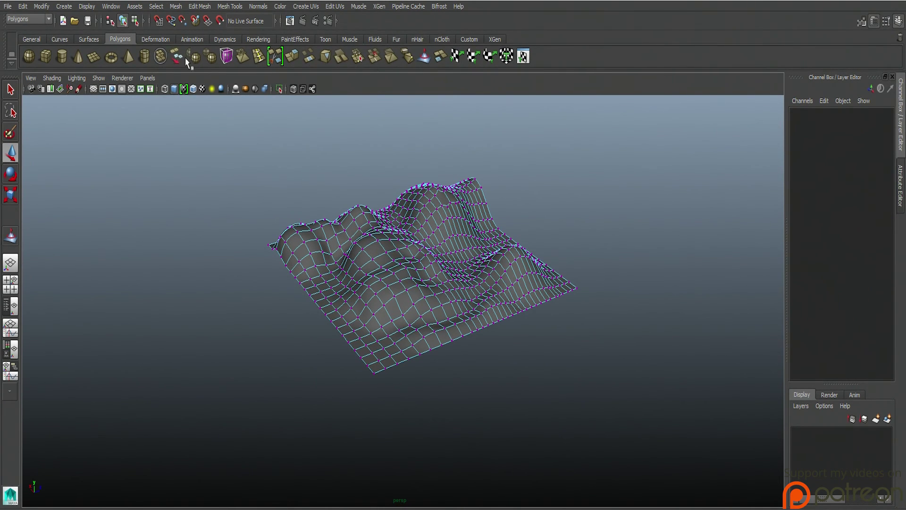
scroll(374, 285, up, 10)
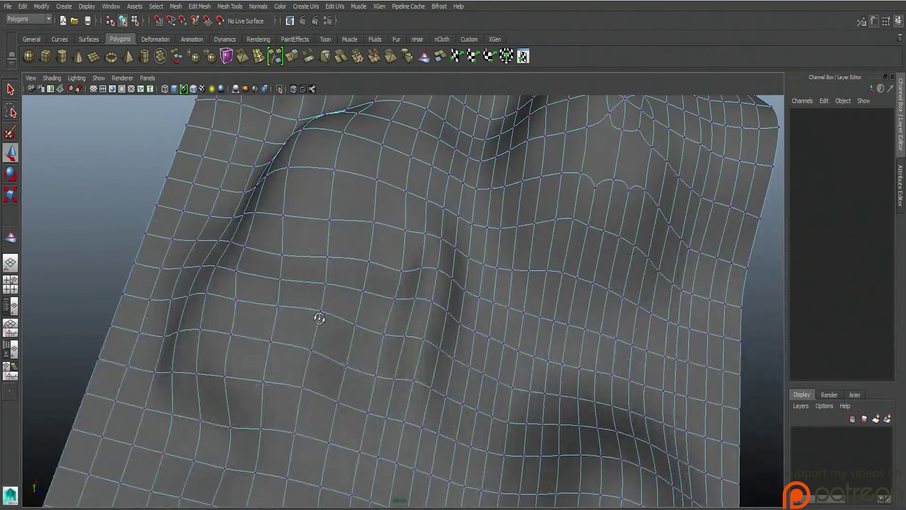
scroll(320, 318, down, 10)
click(354, 303)
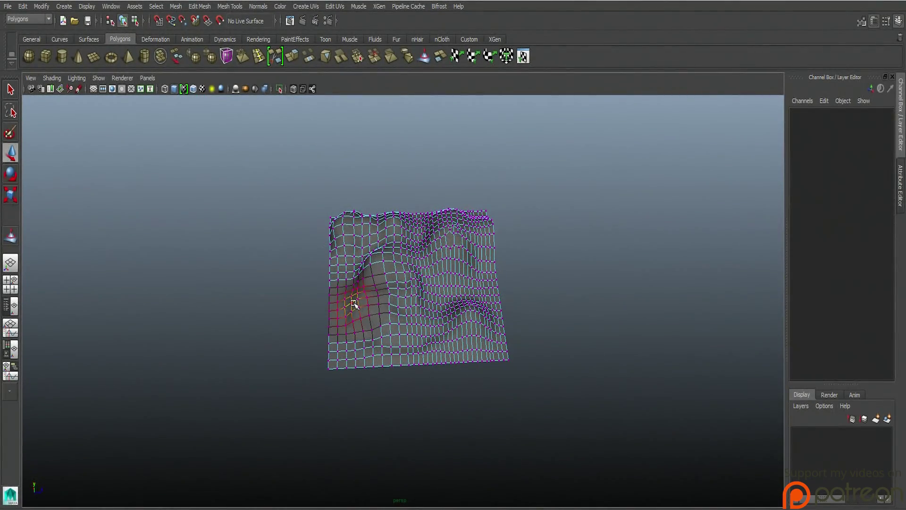